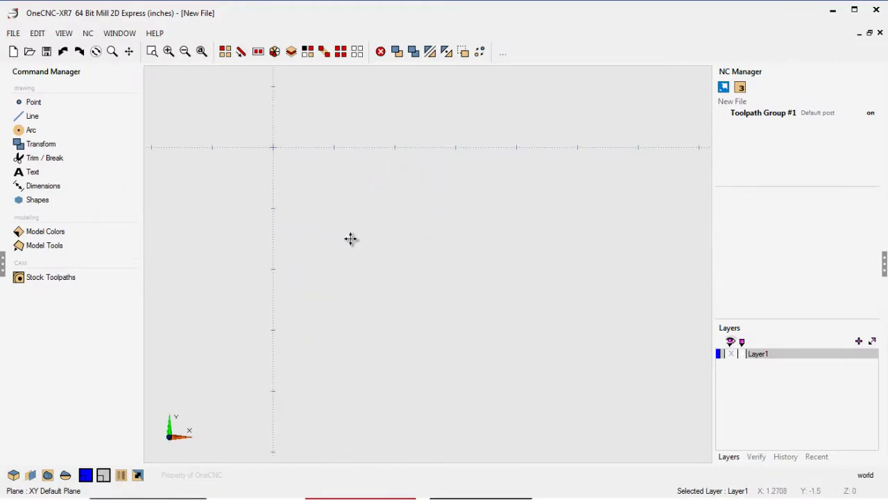
Step: Draw the closed stepped plate outline with coordinate entry, starting and ending at the origin
click(35, 117)
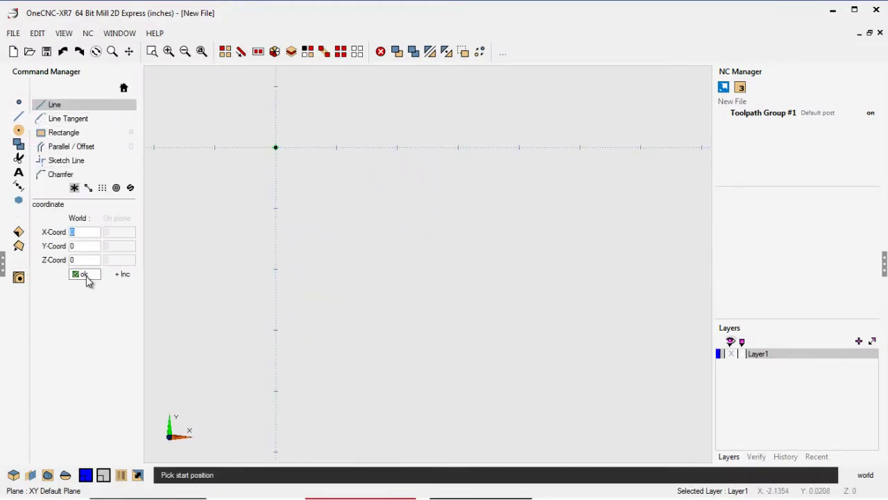
click(80, 274)
text(4)
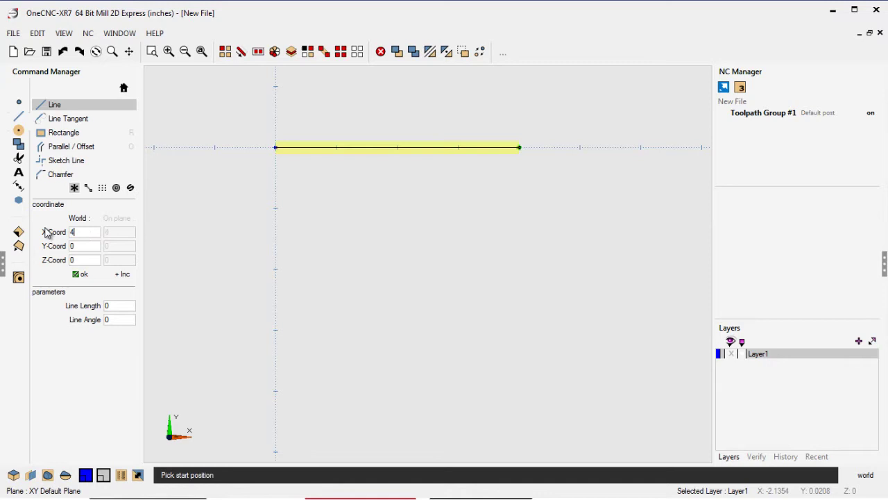
text(-3)
key(Return)
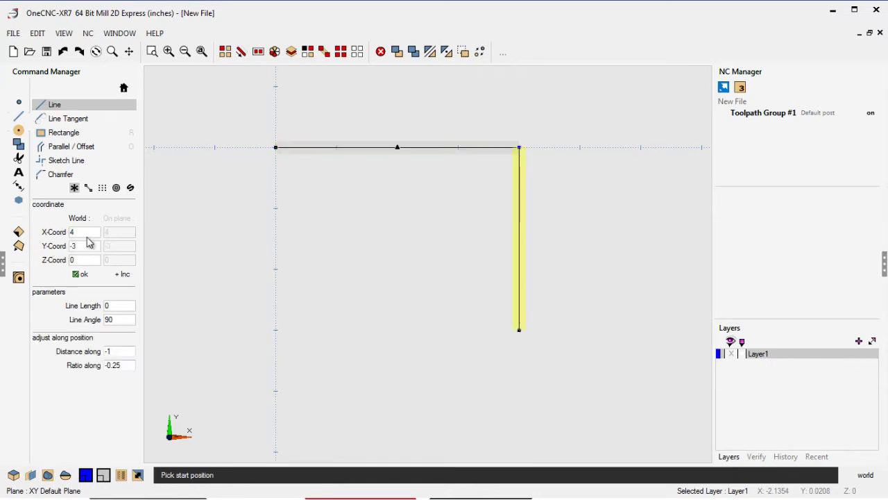
click(84, 232)
text(2)
key(Return)
click(74, 246)
text(-2)
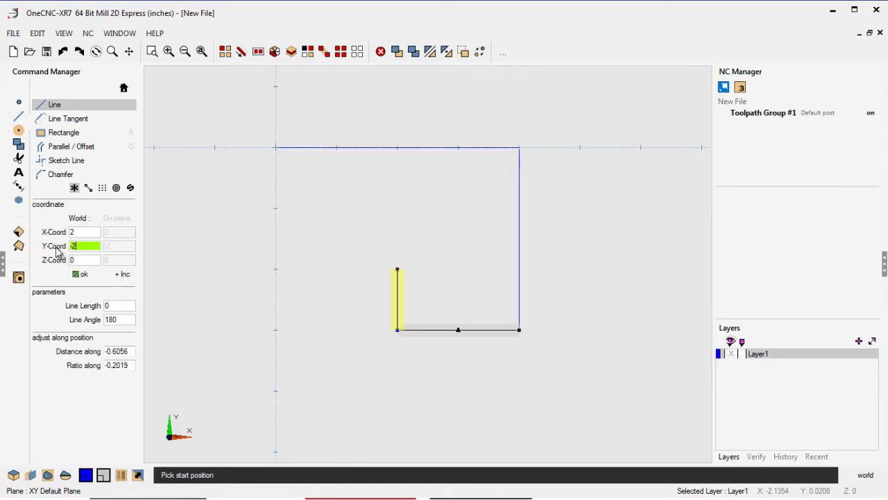
key(Return)
text(0)
key(Return)
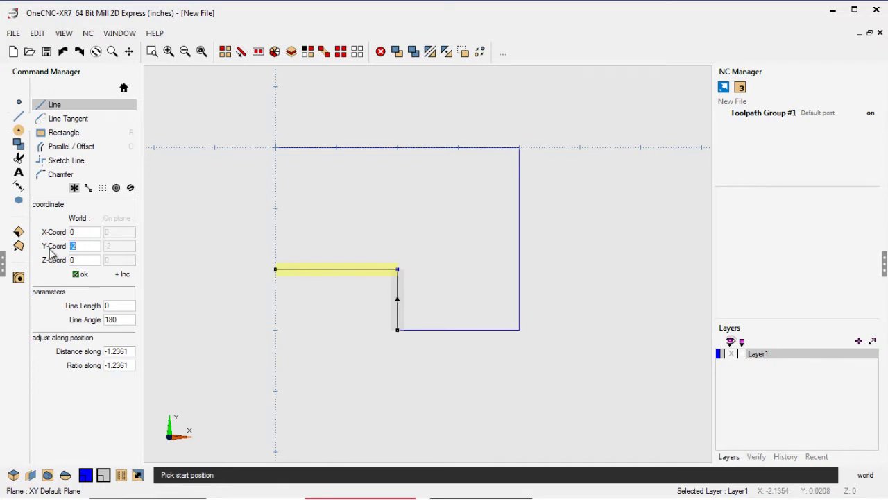
text(0)
key(Return)
click(81, 273)
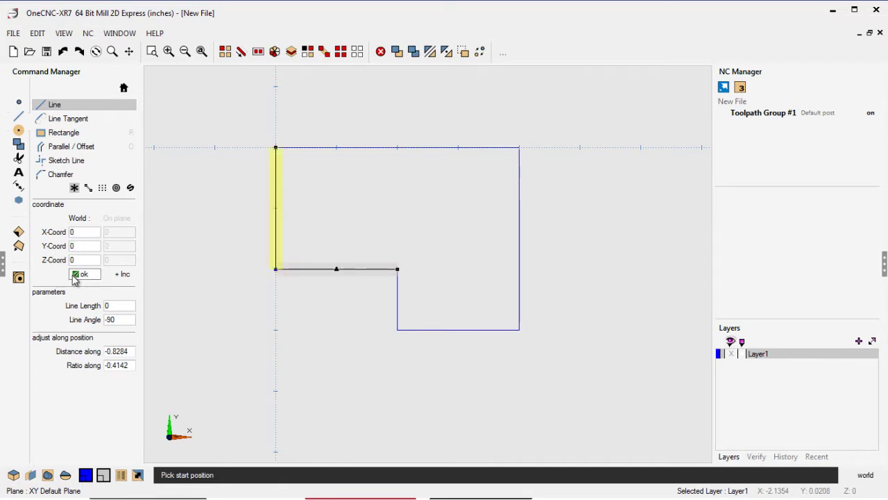
Step: Place a diameter 2 circle at the top-right corner and trim it into a concave arc
click(18, 130)
click(519, 148)
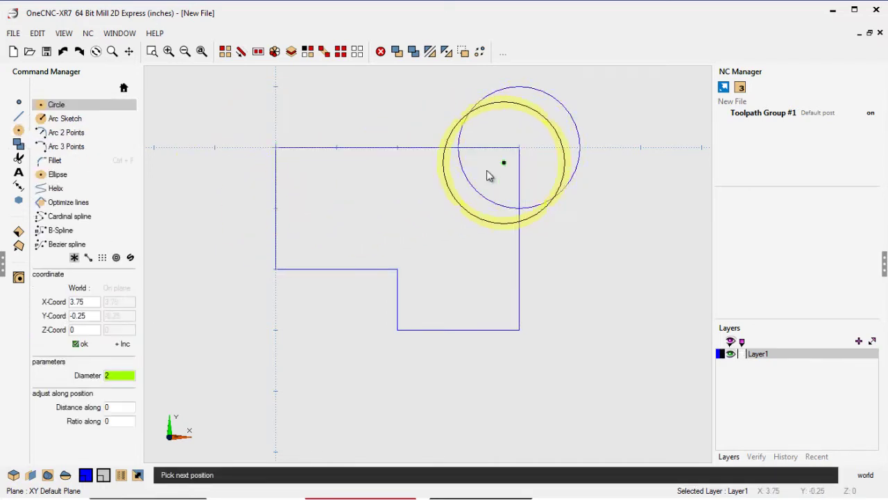
key(Escape)
click(18, 158)
click(61, 164)
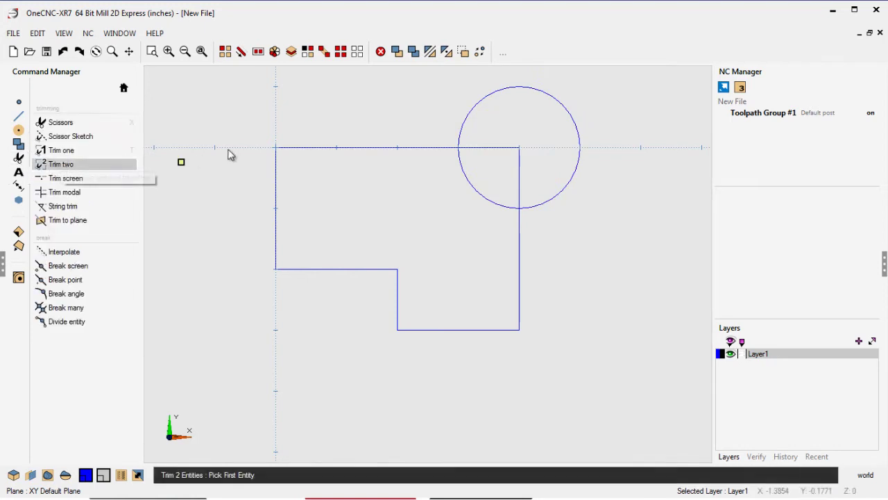
click(425, 147)
click(486, 195)
click(486, 195)
click(521, 251)
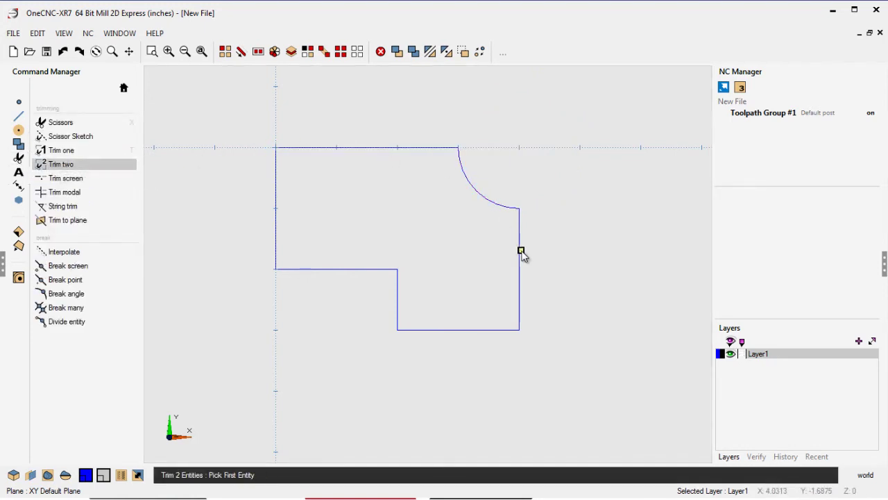
key(Escape)
Step: Fillet the bottom-right corner at 0.75 and the remaining corners at 0.375
click(18, 130)
click(55, 160)
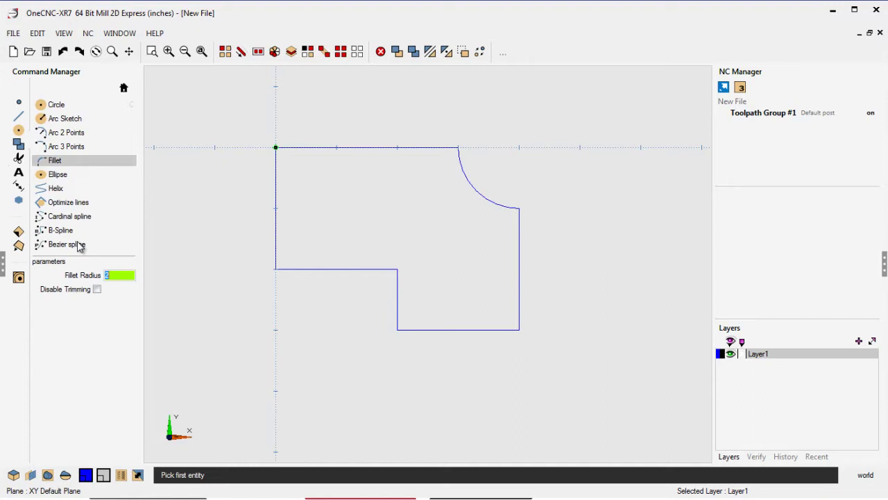
text(0.75)
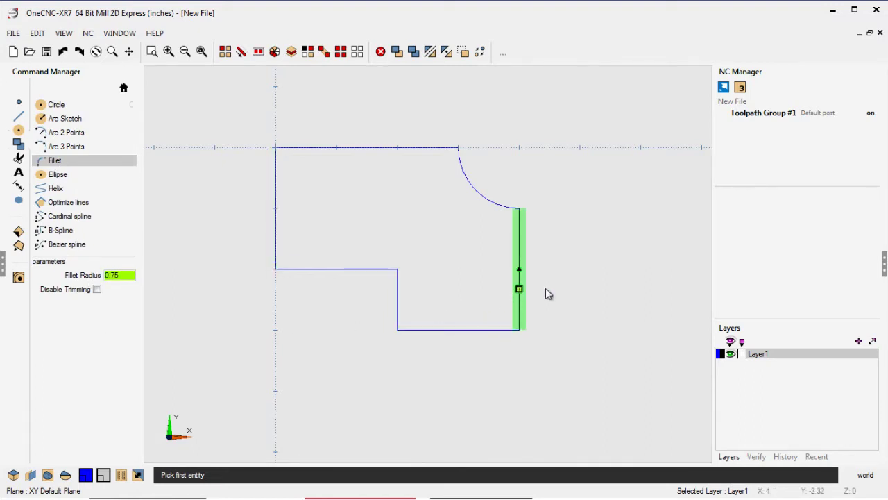
click(522, 300)
click(479, 331)
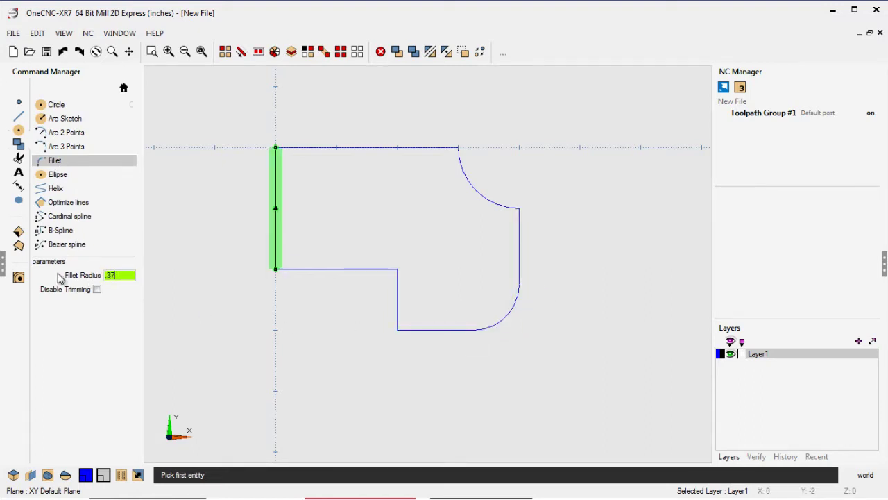
text(5)
click(430, 329)
click(399, 315)
click(301, 270)
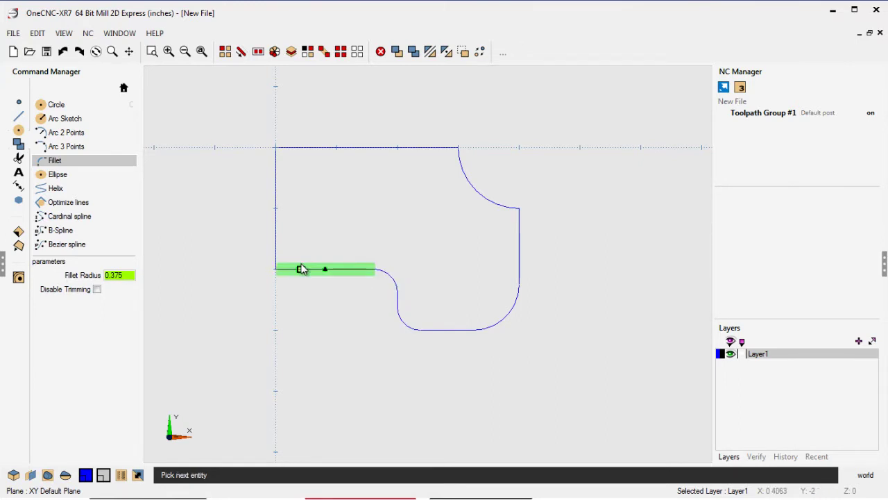
click(276, 179)
click(312, 147)
key(Escape)
Step: Add three 0.375-diameter holes at upper-left, left and bottom-right, then return to top view
click(57, 104)
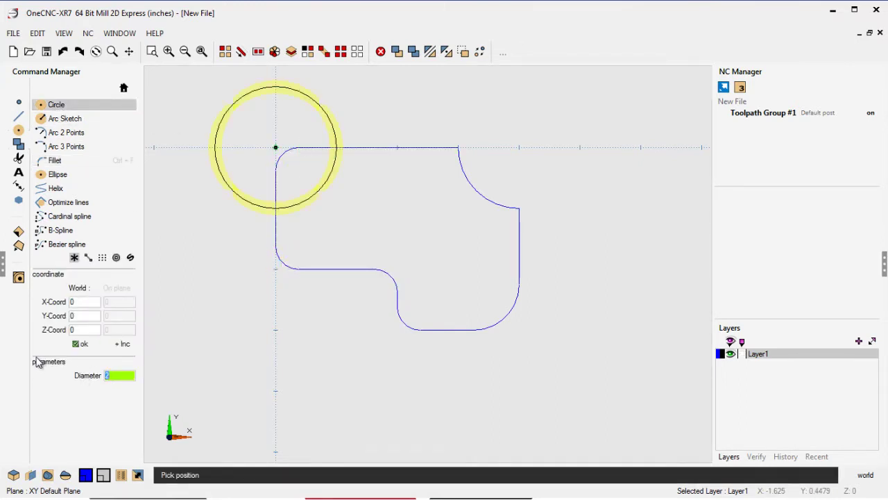
text(.375)
click(299, 170)
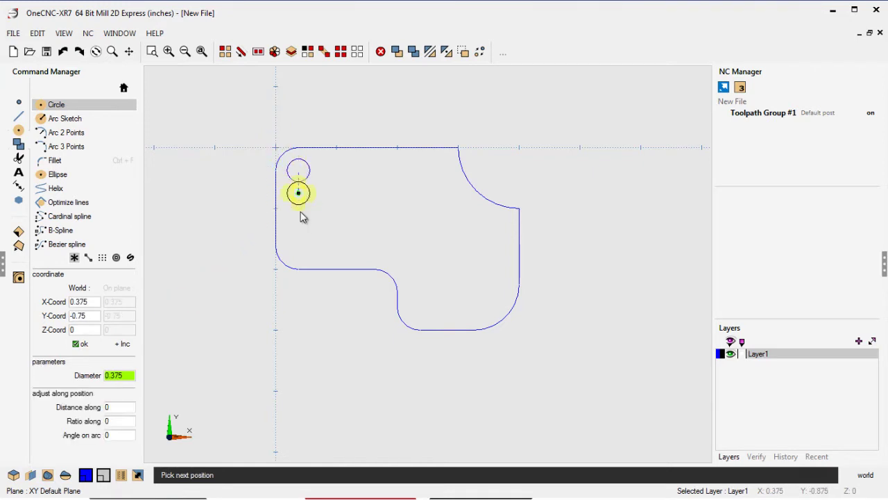
click(302, 252)
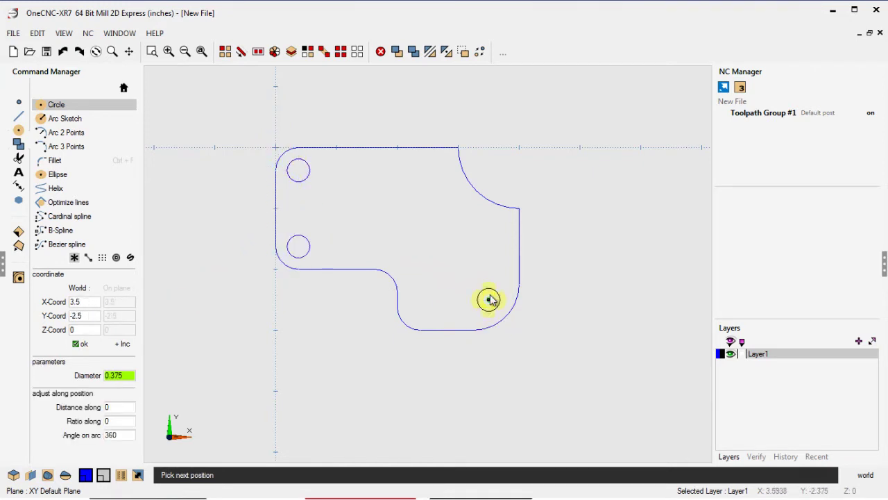
click(474, 285)
key(Escape)
middle_drag(408, 283, 341, 237)
key(Home)
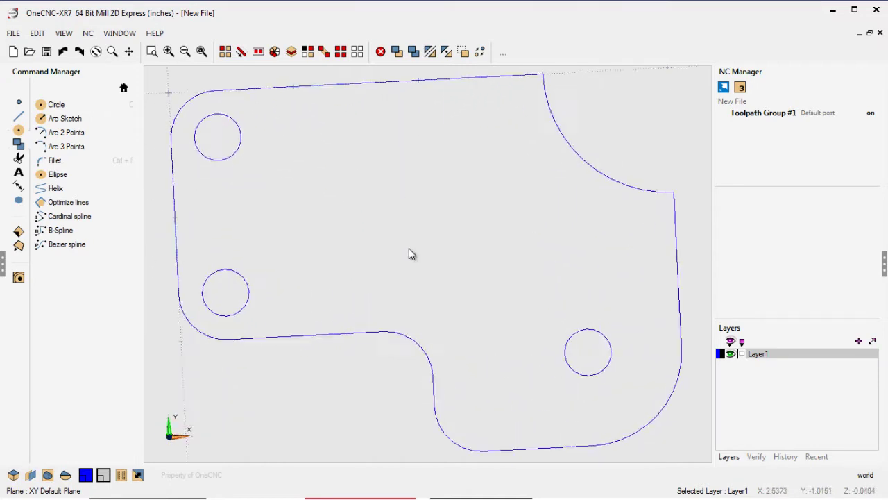
Step: Add a new layer, Layer2, and make it the working layer
right_click(767, 400)
click(796, 433)
click(755, 363)
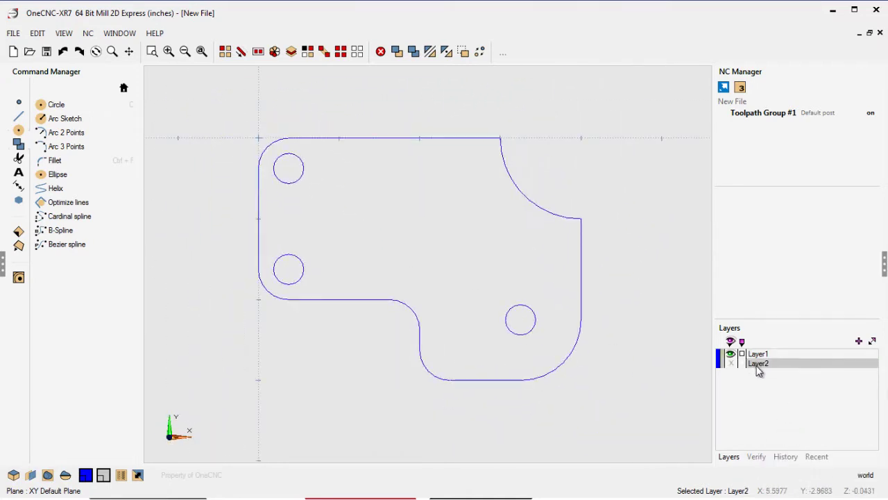
Step: Add horizontal dimensions of 4 and 3 above the part
click(19, 186)
click(135, 125)
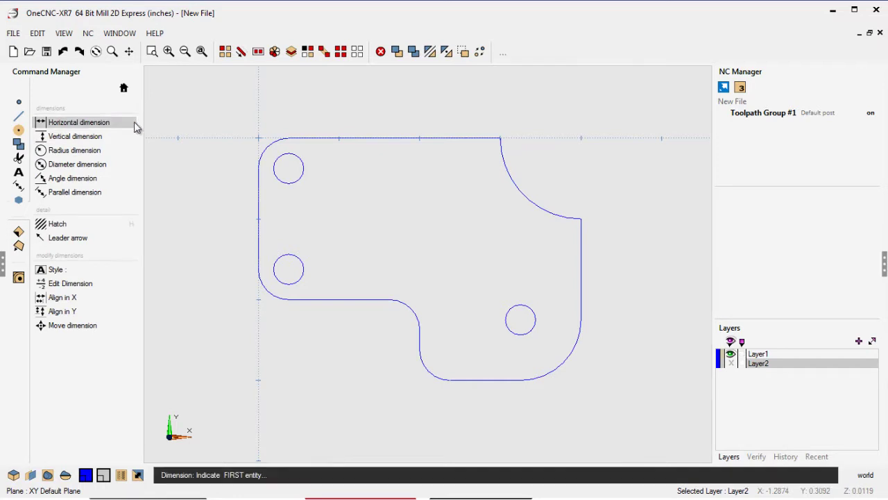
click(256, 168)
click(579, 217)
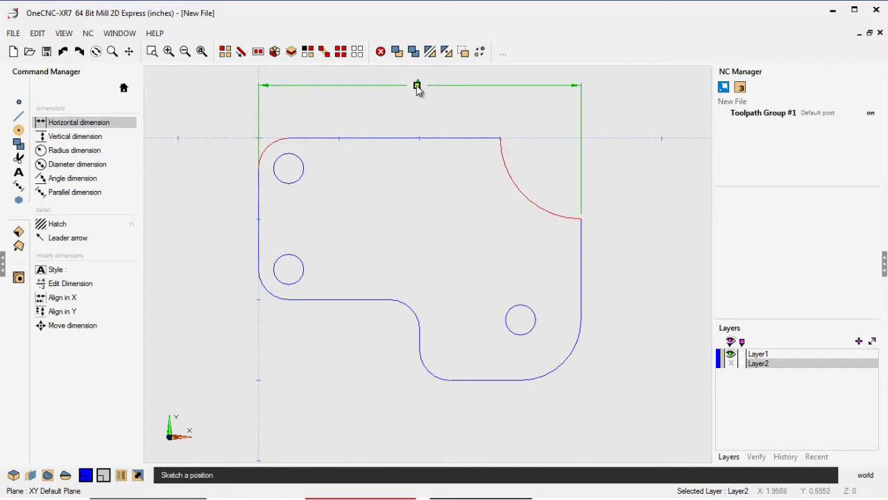
click(417, 86)
click(258, 165)
click(497, 141)
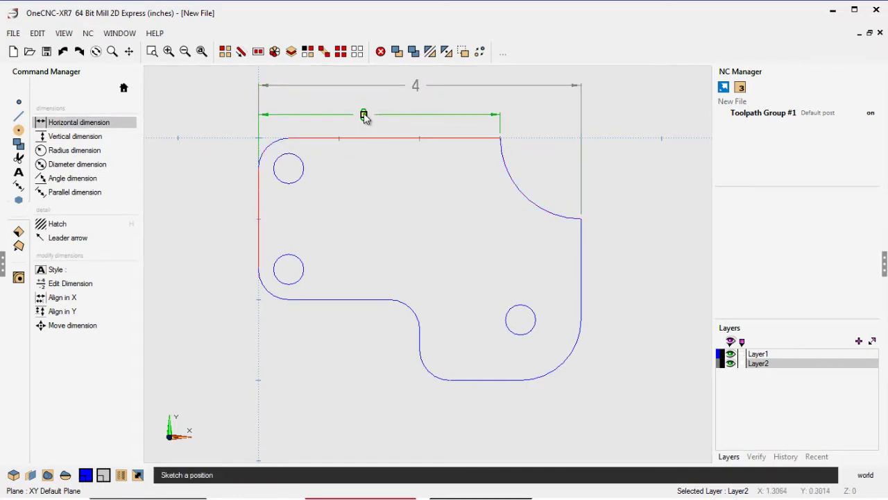
click(364, 115)
Step: Add vertical dimensions of 2 and 3 on the left side
click(75, 136)
click(286, 142)
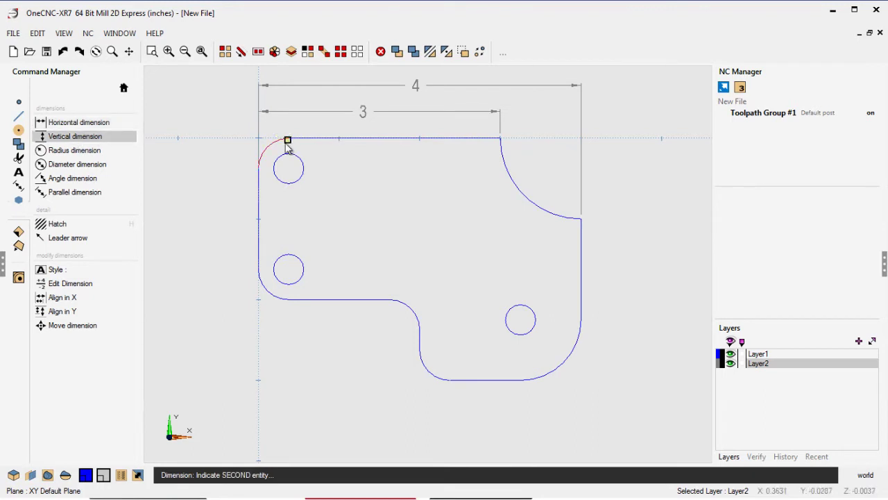
click(288, 302)
click(228, 222)
click(291, 142)
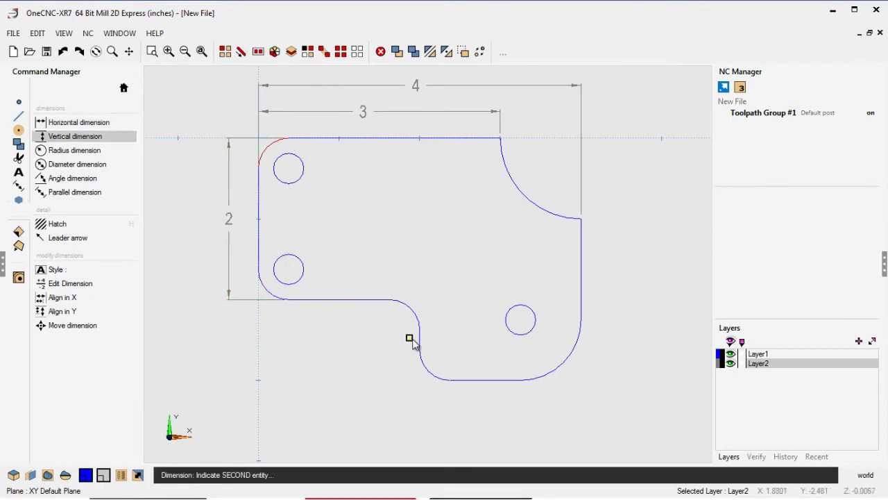
click(448, 379)
click(200, 279)
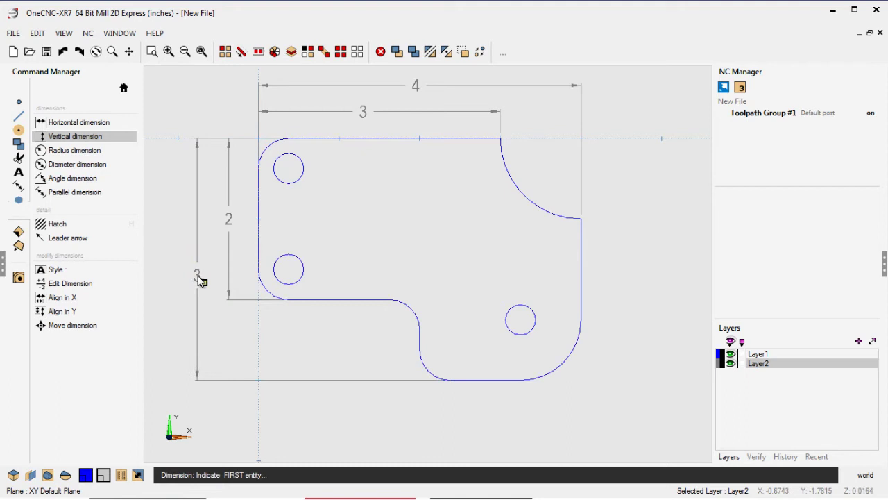
Step: Dimension the bottom-right corner as R0.75 and the upper-left hole as Ø0.375
click(75, 150)
click(564, 365)
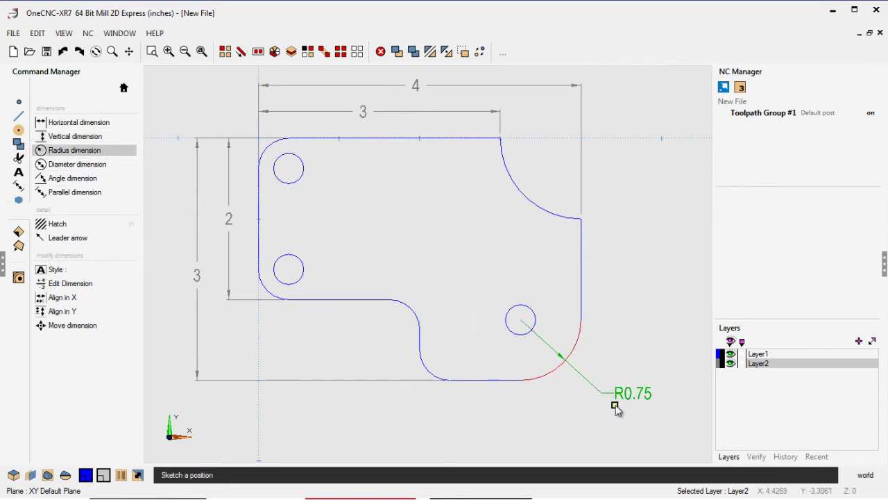
click(613, 405)
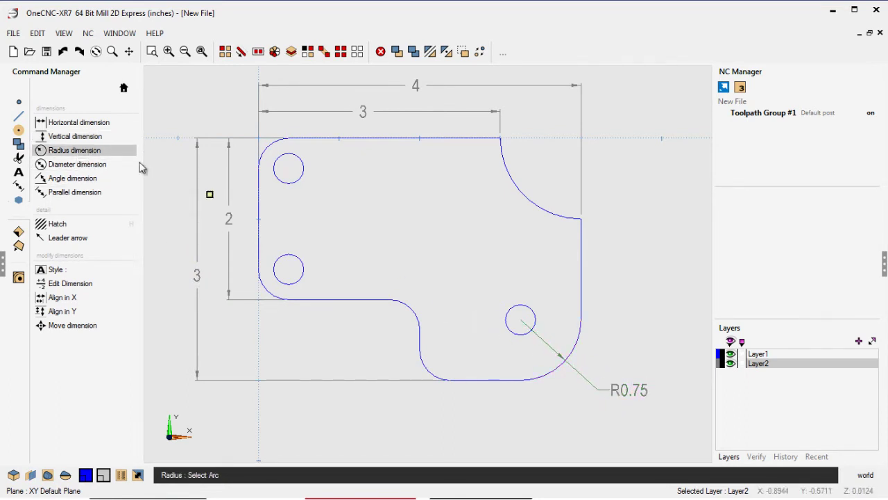
click(292, 184)
click(358, 216)
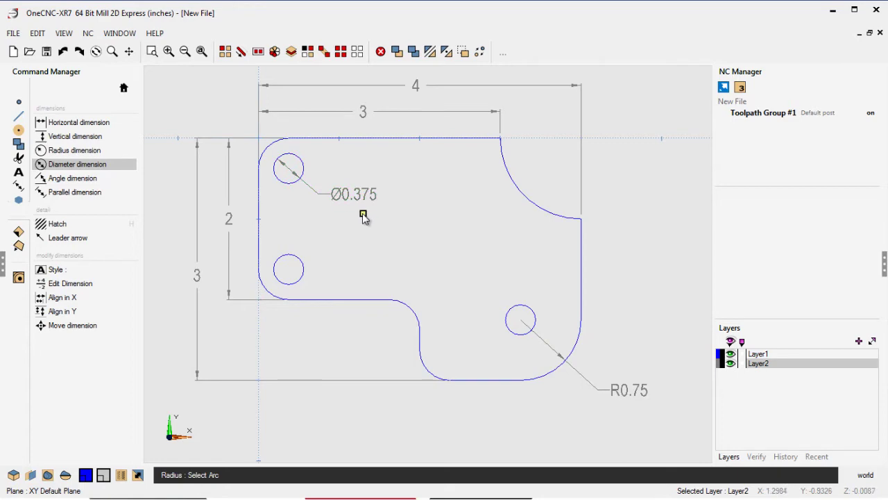
right_click(404, 250)
Step: Hide Layer2 so the dimensions disappear, and return to a flat top plan view
mouse_move(406, 261)
middle_down()
mouse_move(426, 276)
mouse_move(317, 198)
mouse_move(354, 198)
mouse_move(463, 229)
mouse_move(438, 201)
mouse_move(345, 201)
mouse_move(420, 180)
mouse_move(443, 180)
mouse_move(440, 192)
middle_up()
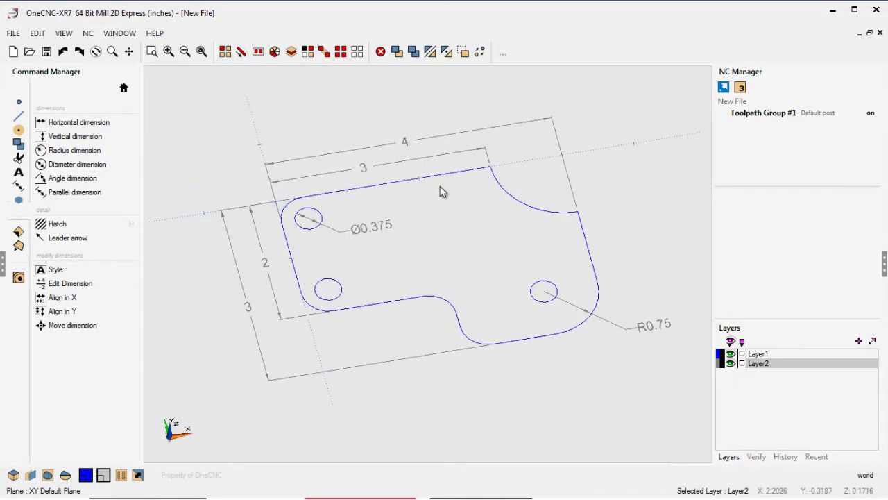
click(729, 364)
right_click(521, 298)
click(517, 235)
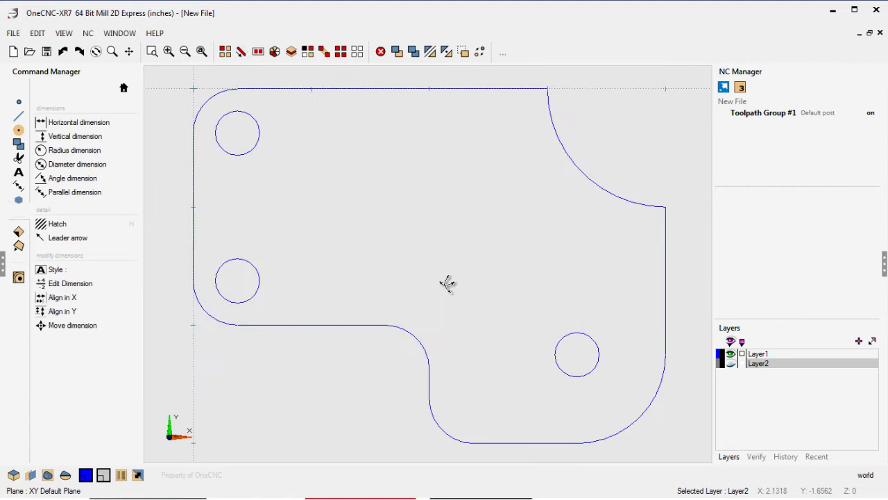
scroll(448, 284, down, 2)
middle_drag(458, 279, 418, 243)
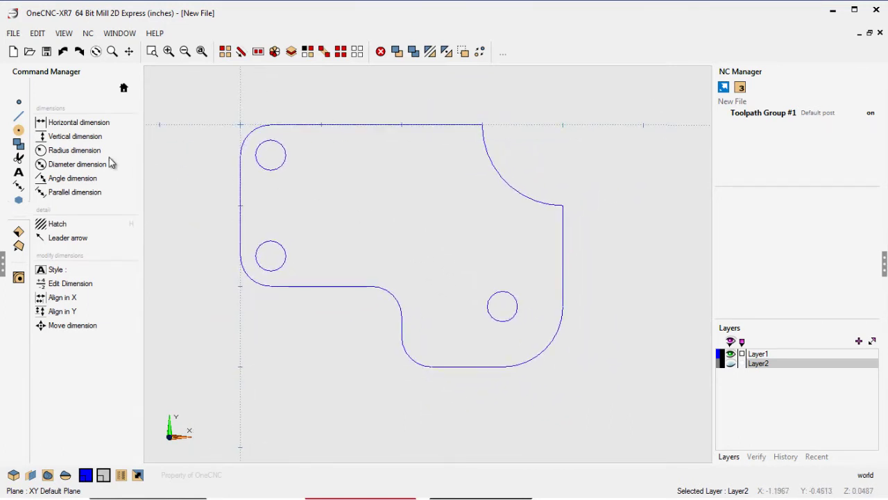
Step: Start a Mill Profile toolpath and chain the plate's whole outer outline
click(19, 277)
click(59, 184)
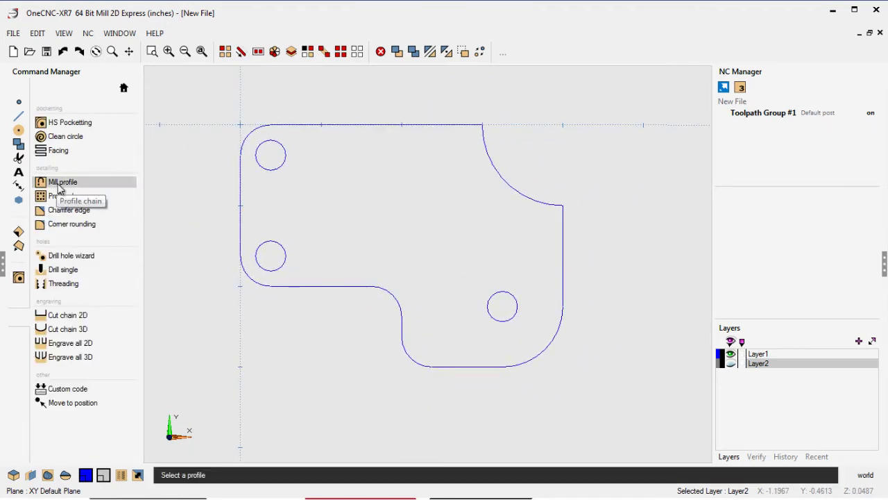
click(304, 124)
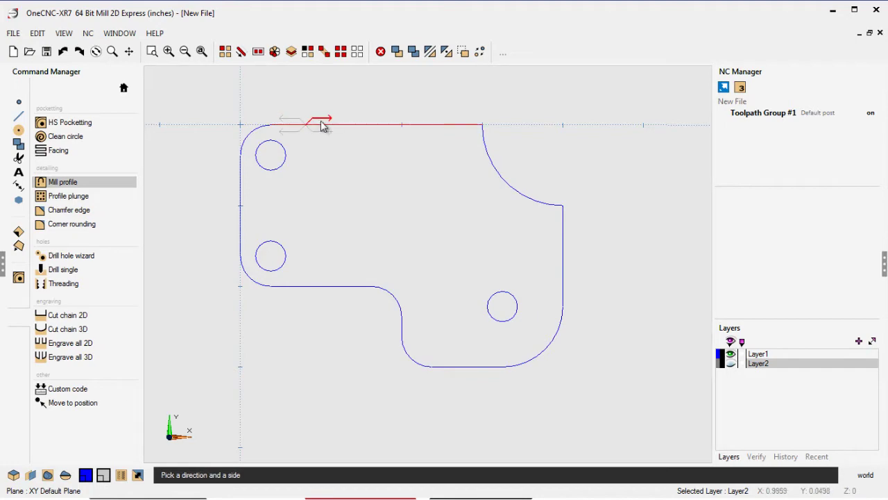
click(321, 123)
key(F3)
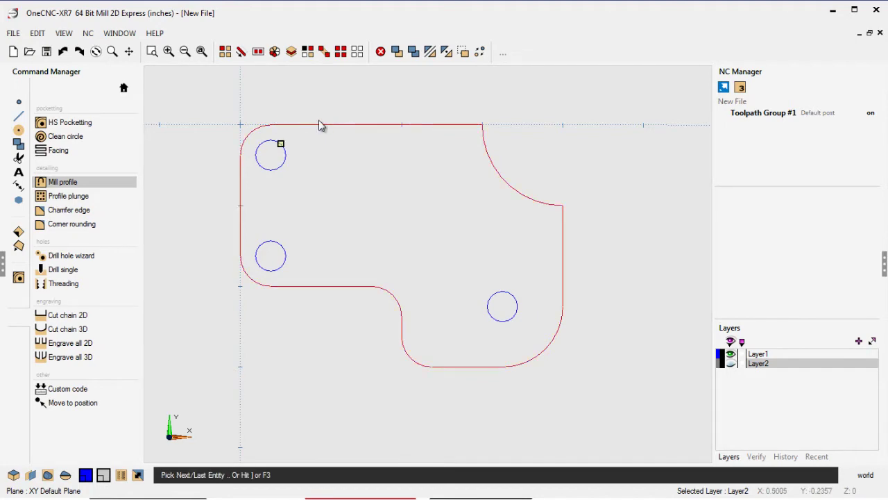
right_click(320, 125)
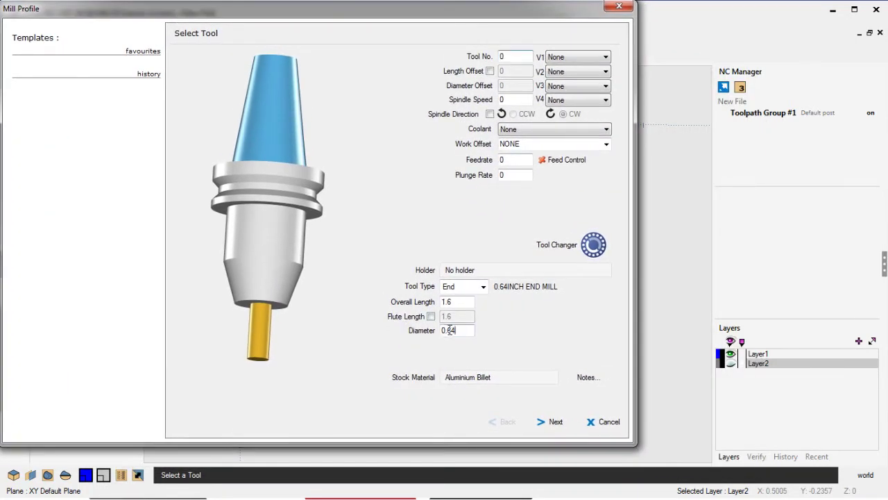
Step: Set the tool diameter to .375 and the Final Z depth to -.375
key(BackSpace)
key(BackSpace)
key(BackSpace)
key(BackSpace)
text(.375)
click(510, 58)
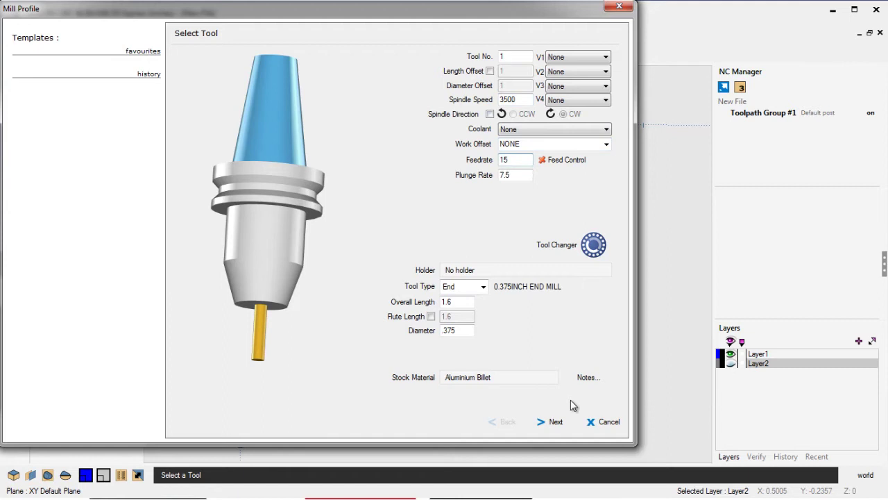
click(555, 422)
click(572, 152)
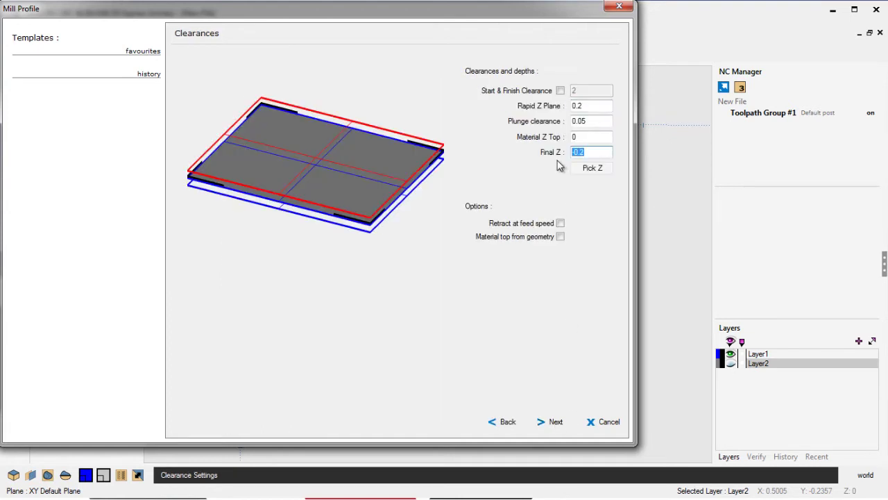
text(-.375)
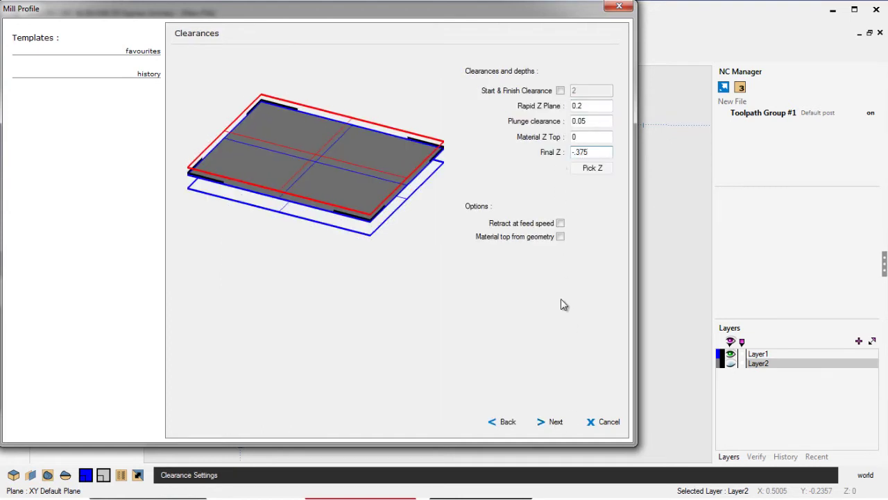
click(556, 423)
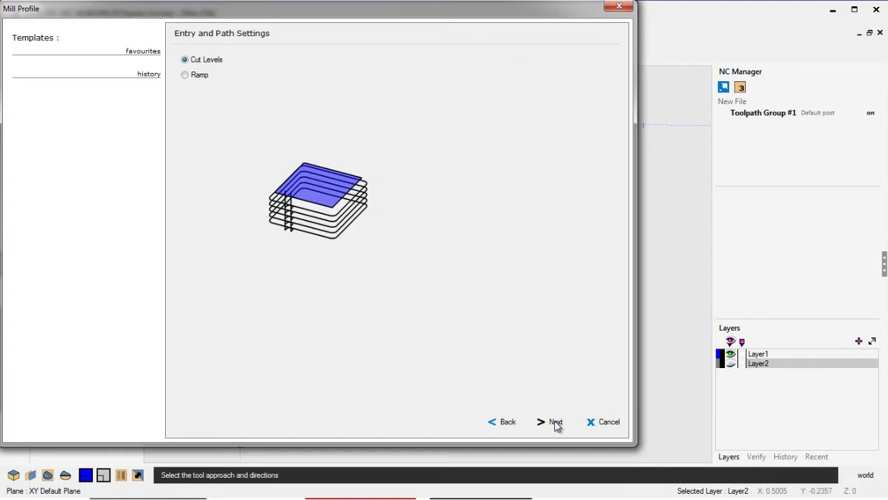
click(556, 422)
click(556, 422)
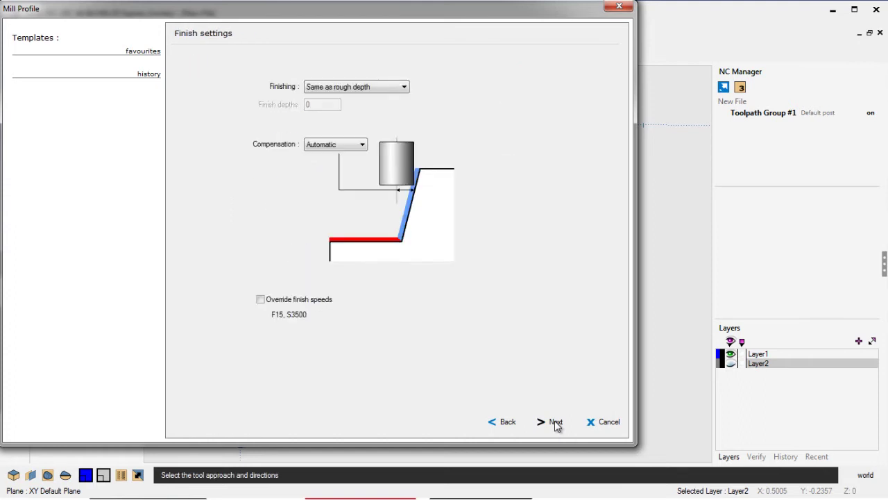
Step: Turn off finishing, set lead-in and lead-out to Line-Arc, and create the toolpath
click(386, 89)
click(406, 123)
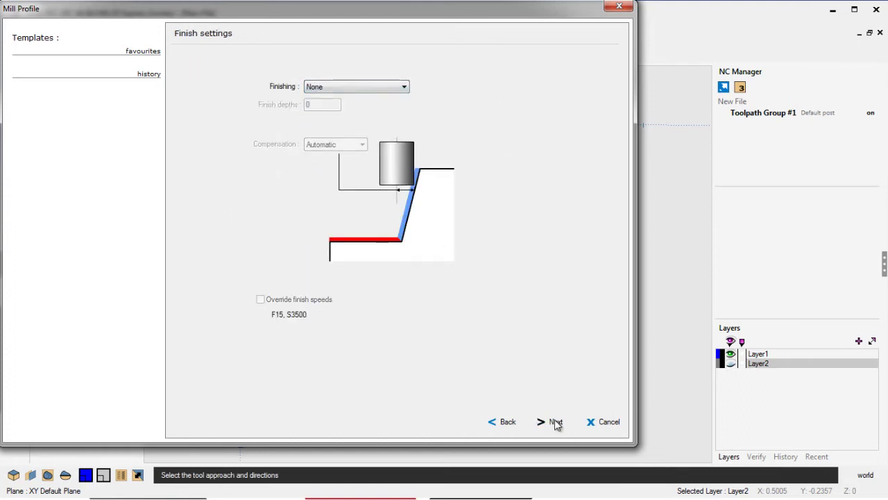
click(556, 423)
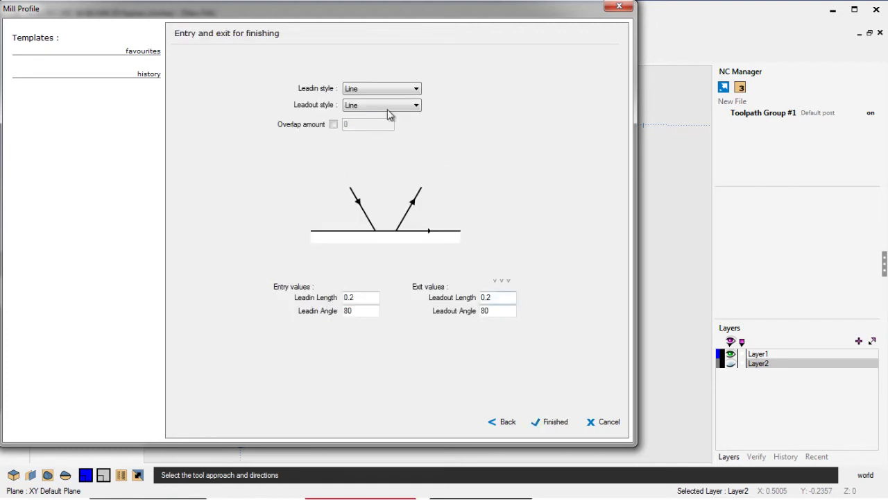
click(380, 90)
click(378, 127)
click(377, 107)
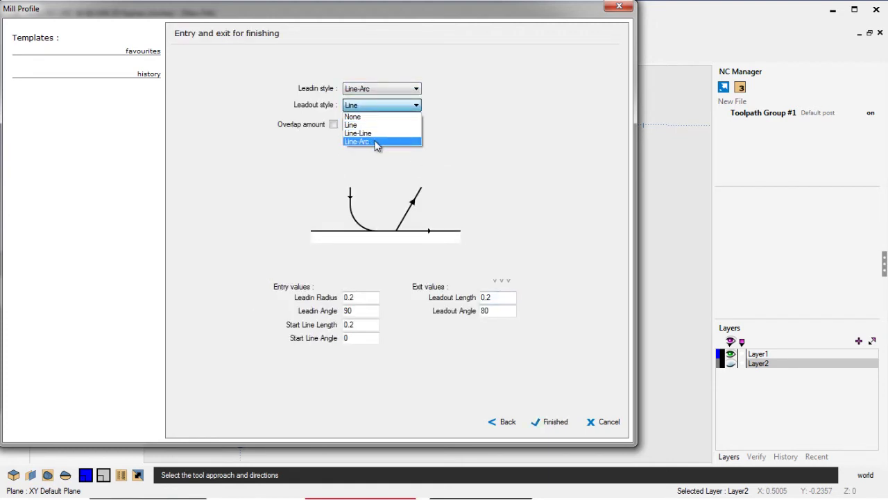
click(377, 143)
key(Tab)
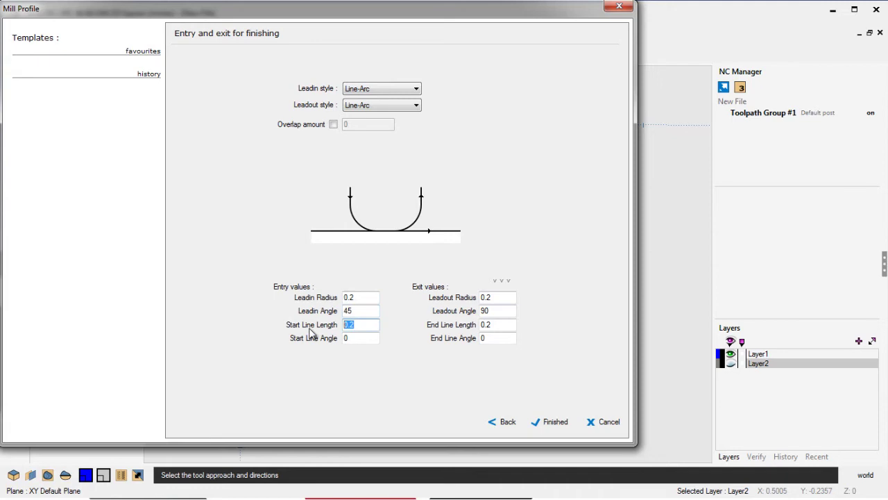
click(555, 421)
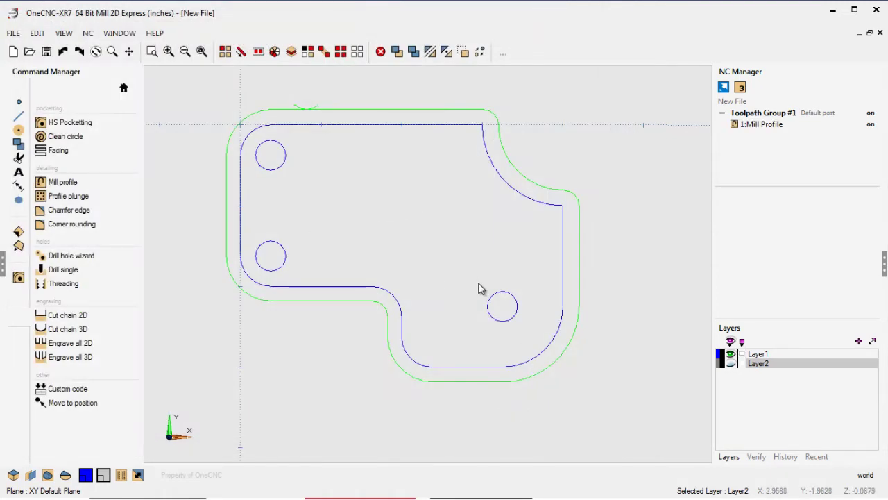
Step: Draw a rectangle enclosing the plate in top view as the stock boundary
middle_drag(483, 289, 523, 224)
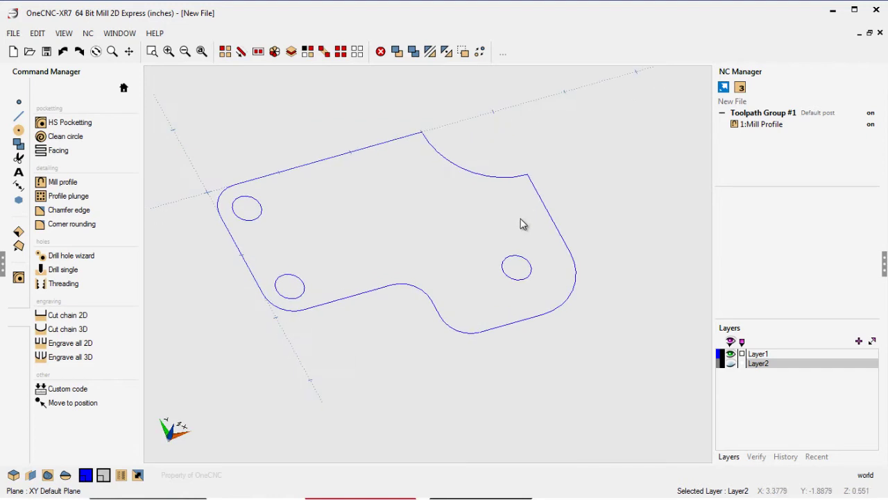
right_click(523, 225)
click(521, 222)
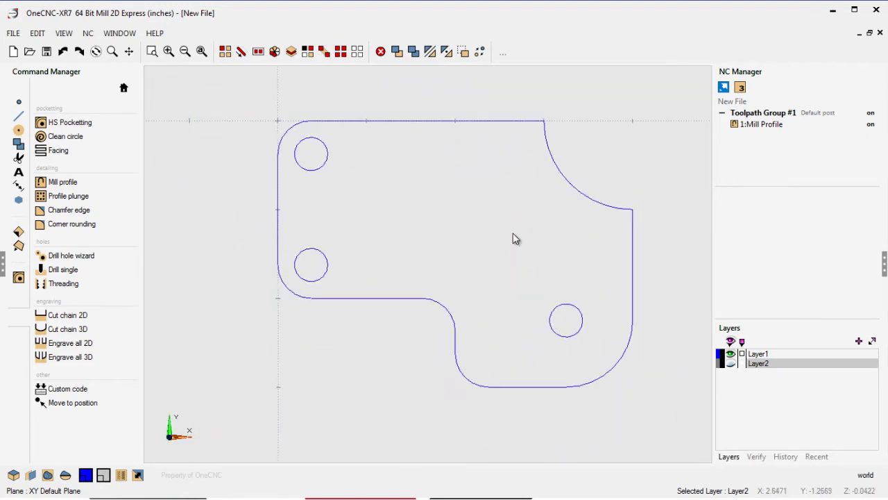
click(19, 116)
click(127, 132)
click(249, 103)
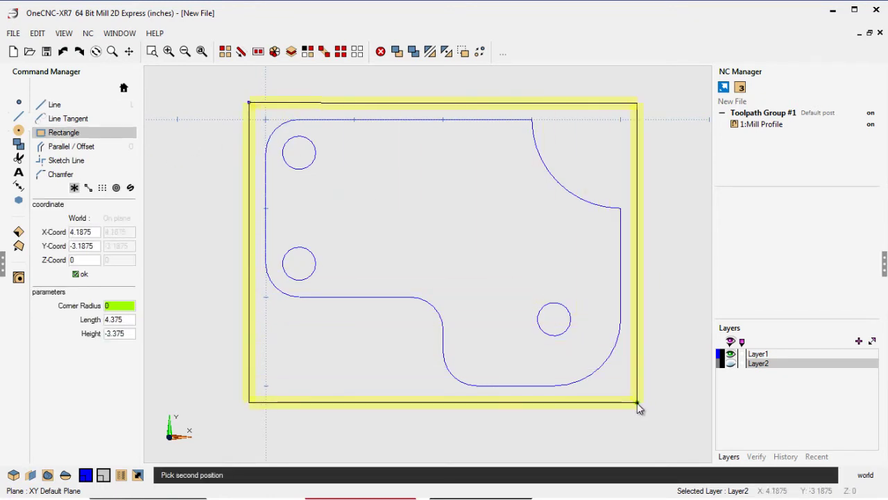
click(638, 408)
key(Escape)
Step: Run a solid simulation of 1:Mill Profile using the rectangle as stock, then close it
middle_drag(529, 297, 615, 213)
click(736, 125)
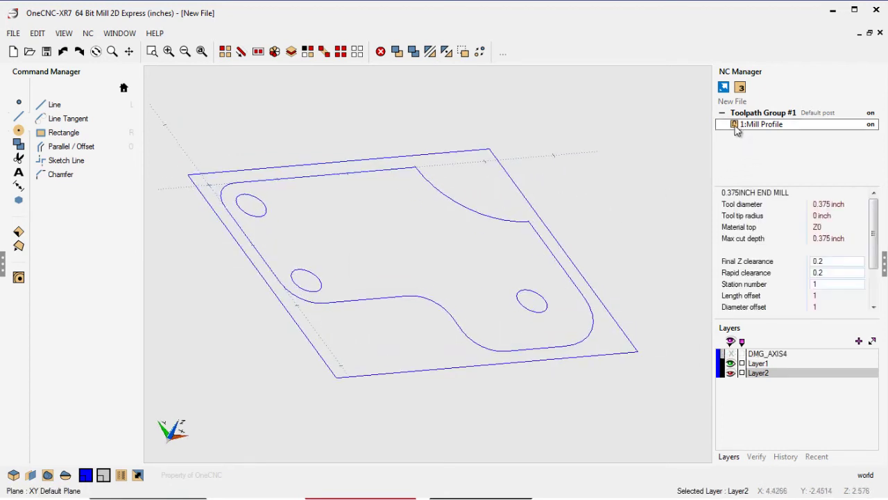
right_click(759, 127)
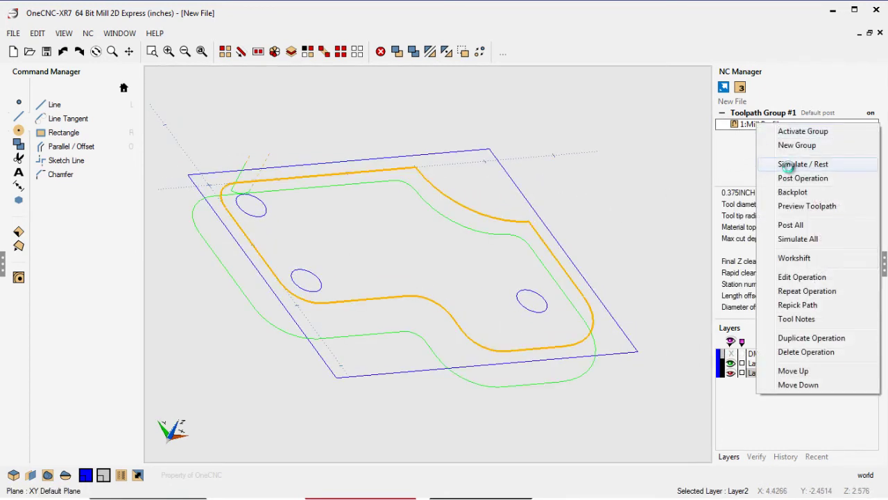
click(789, 165)
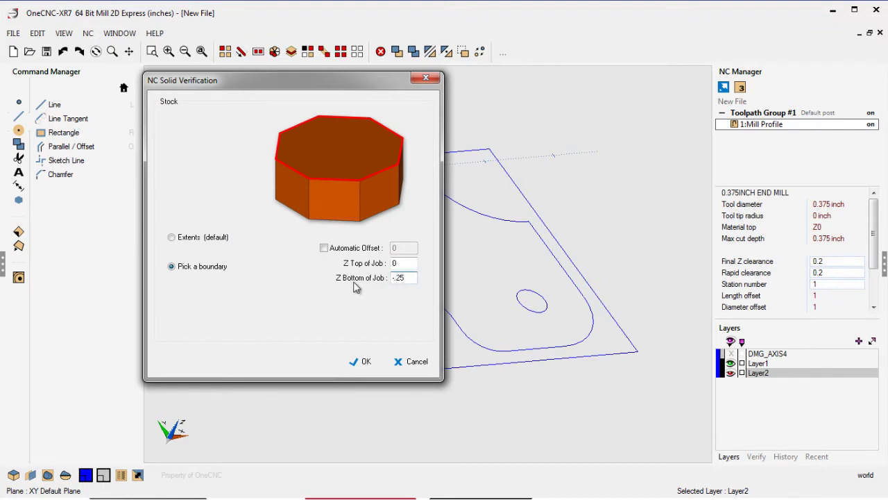
click(368, 366)
click(407, 374)
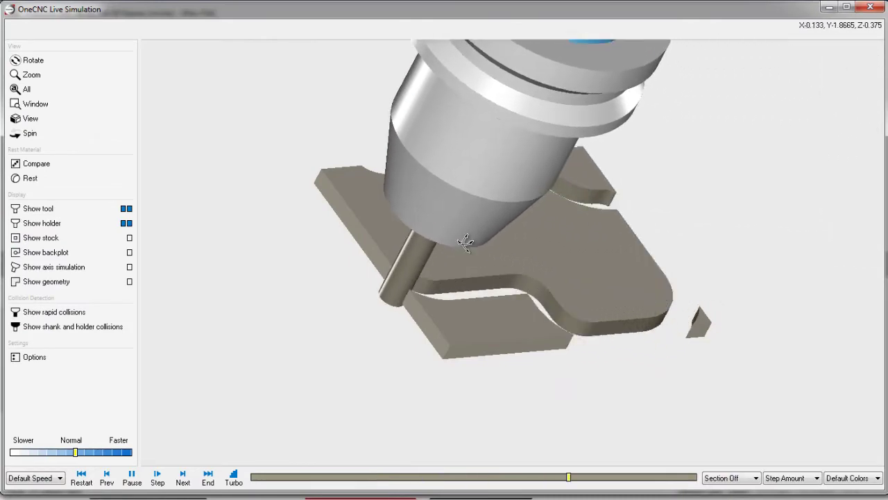
drag(465, 239, 811, 46)
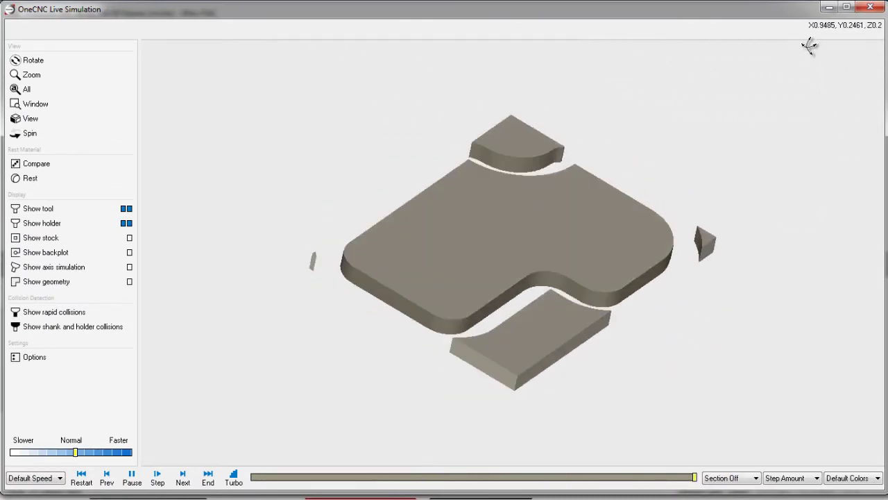
click(871, 7)
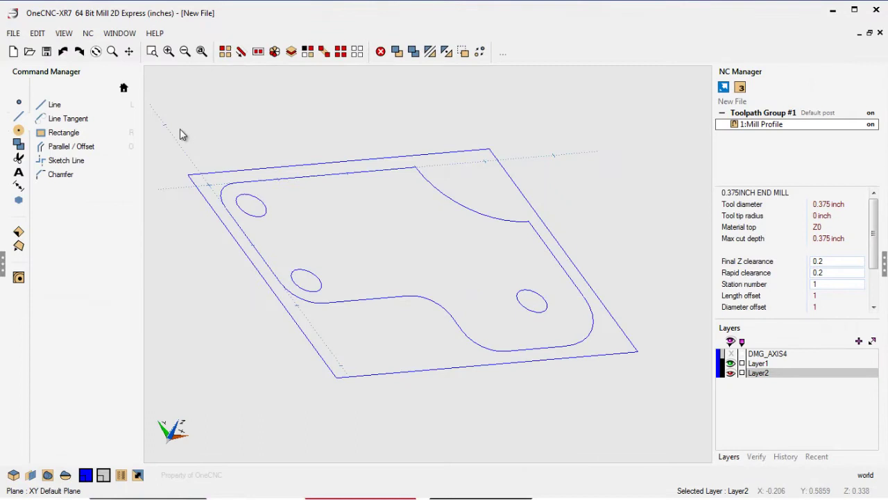
Step: Place single drill points snapped to the arc centres of the three holes
click(20, 248)
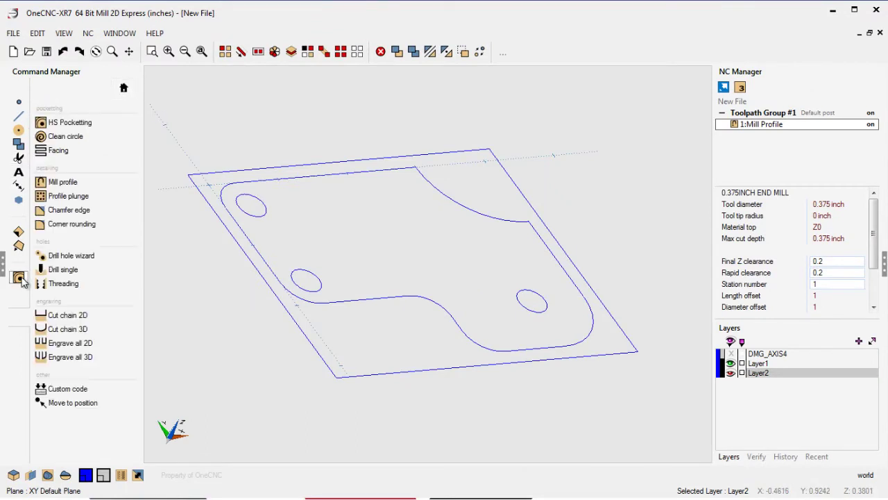
click(63, 270)
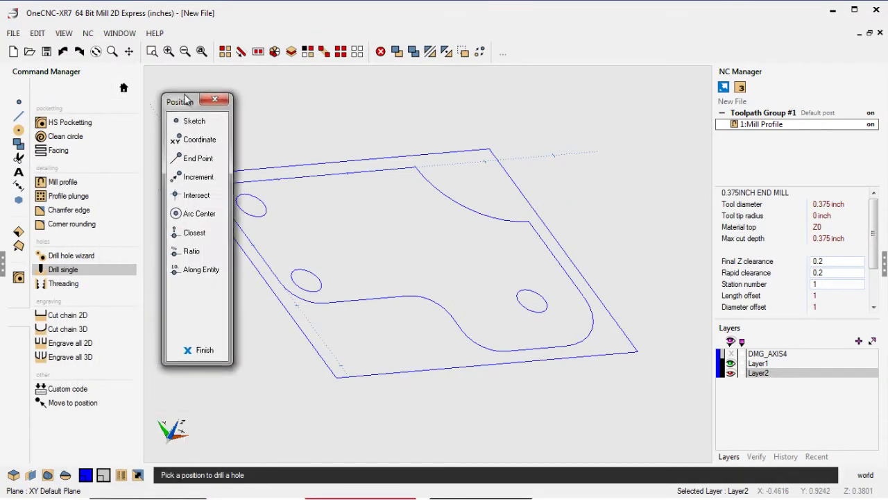
click(181, 188)
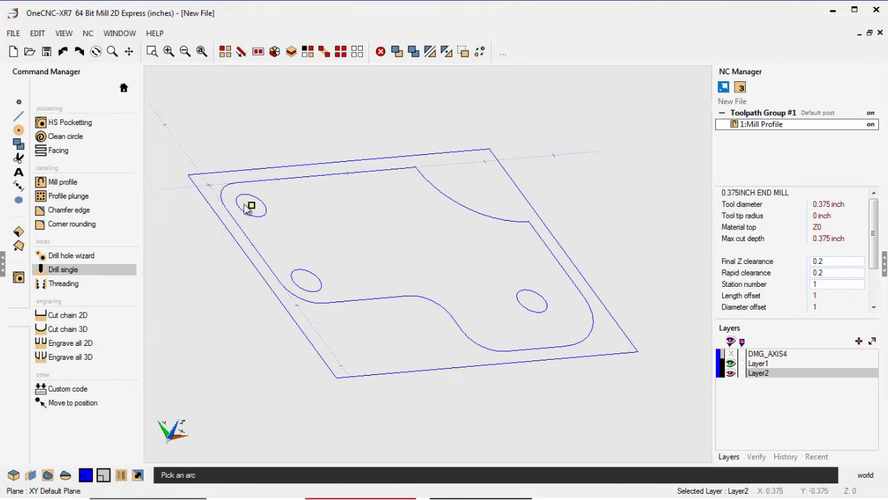
click(303, 275)
click(527, 298)
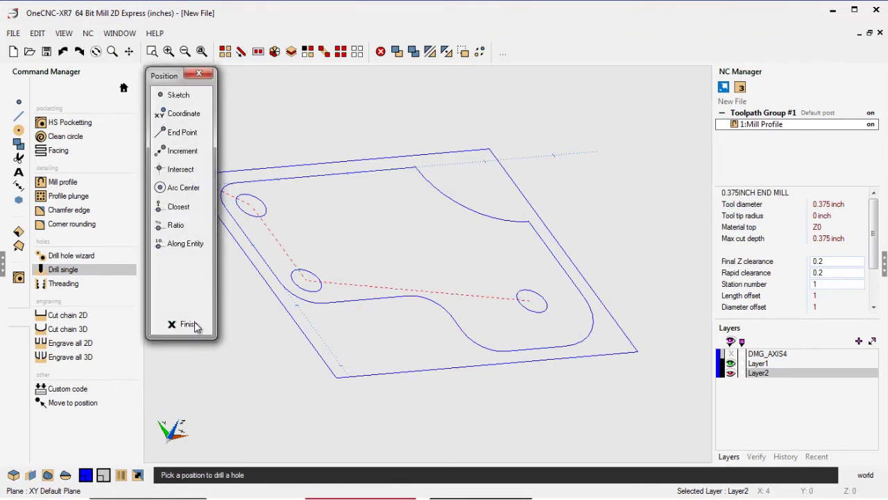
click(189, 324)
Step: Set feedrate down 15, diameter .375, Final Z -.4, pick the drilling cycle, and create it
drag(238, 47, 111, 32)
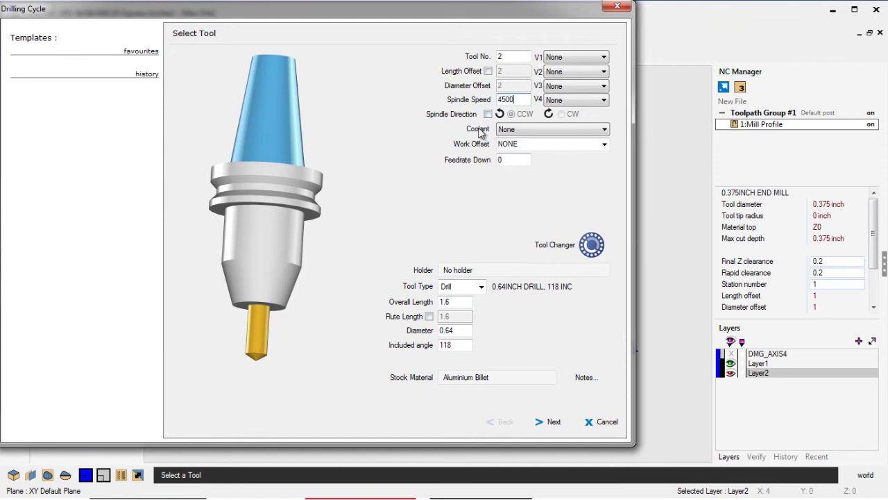
click(506, 160)
text(15)
text(.375)
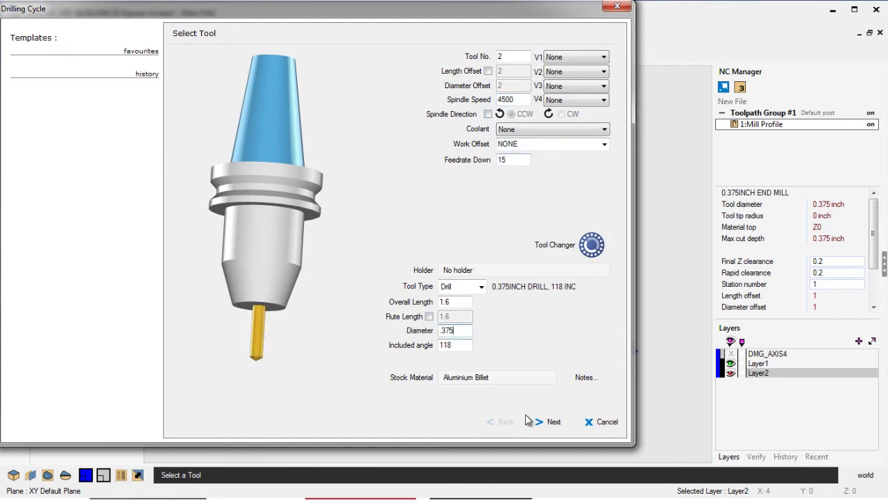
click(553, 422)
key(Tab)
key(Tab)
key(Tab)
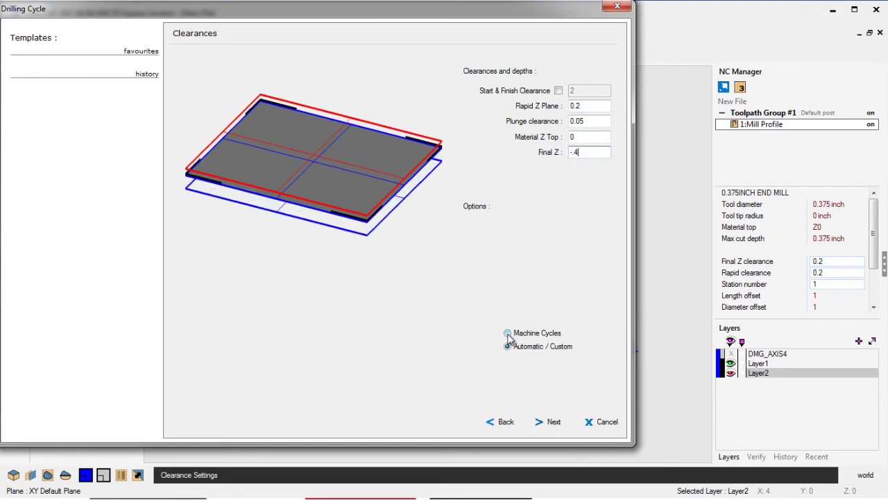
click(559, 422)
click(208, 85)
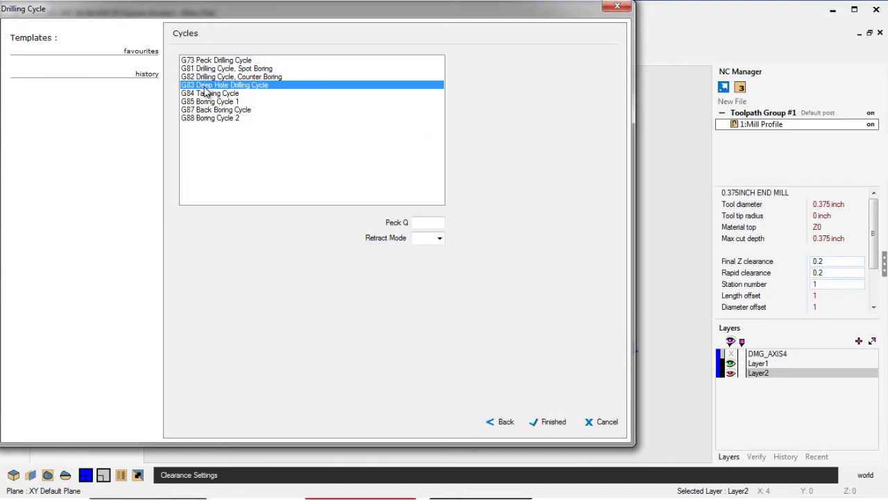
click(211, 69)
click(540, 418)
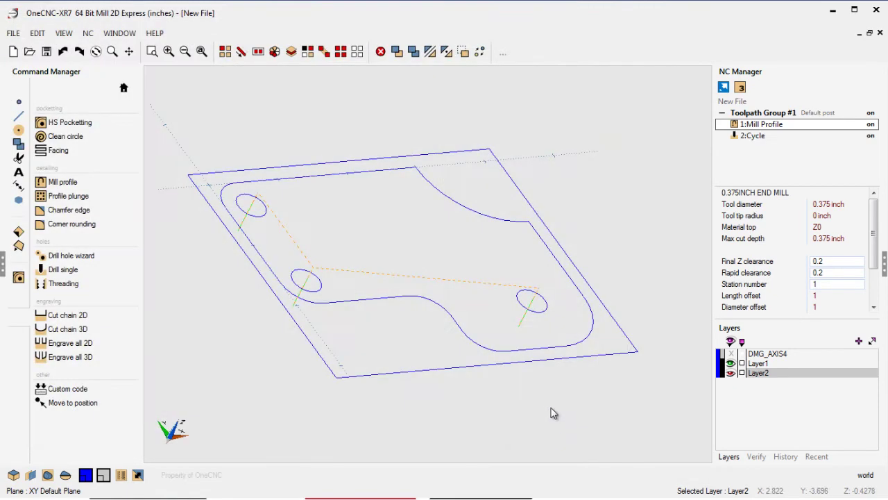
right_click(791, 115)
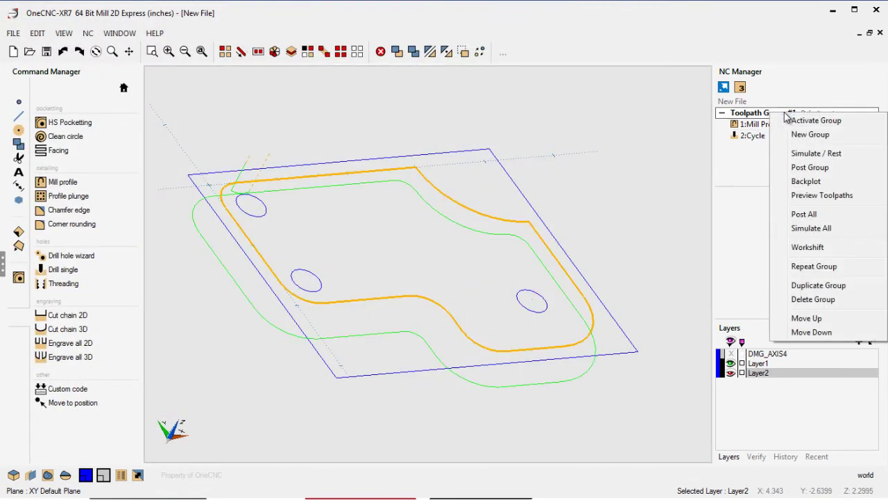
click(803, 154)
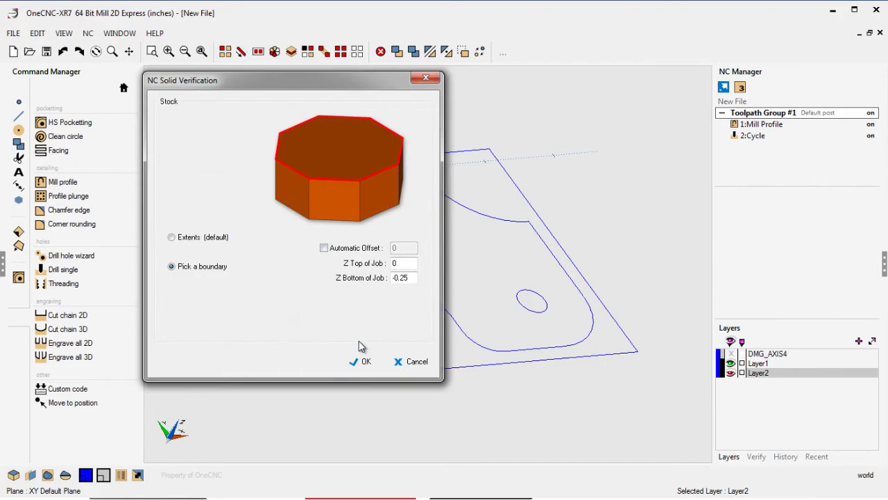
click(365, 363)
click(453, 367)
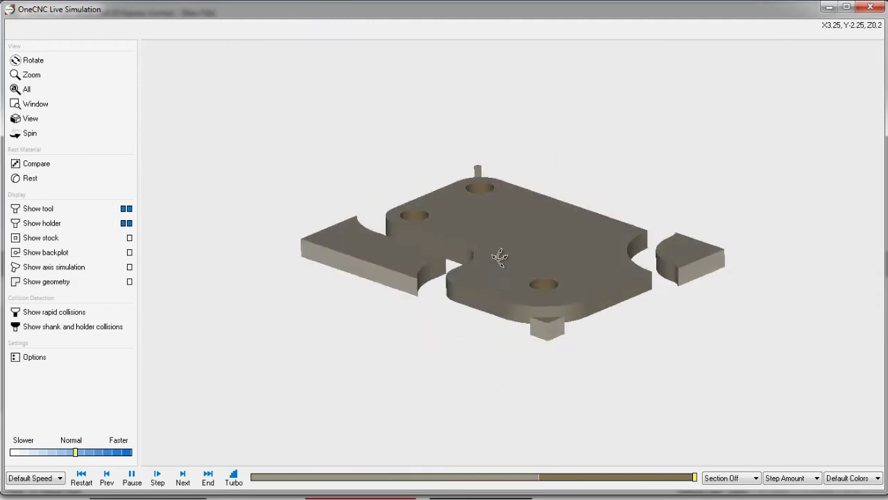
drag(609, 312, 546, 311)
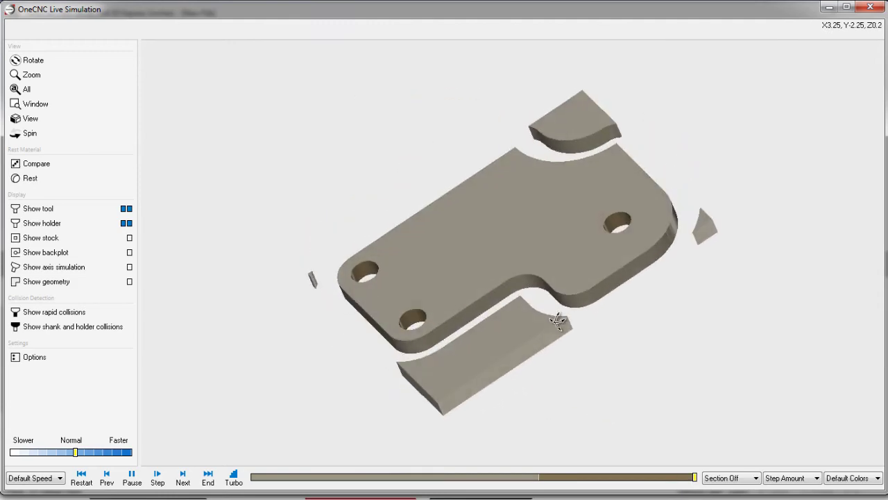
click(871, 7)
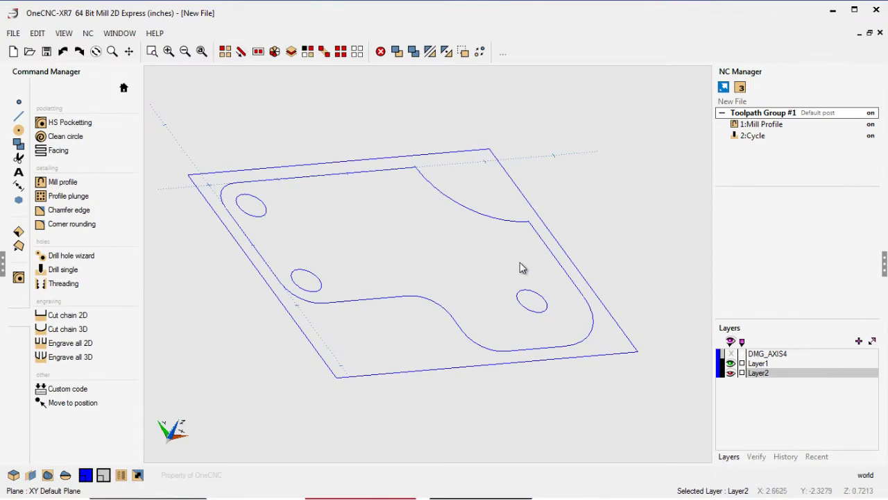
Step: Post Toolpath Group #1 via Router 2 Axis and generate its job sheet
right_click(793, 115)
click(795, 165)
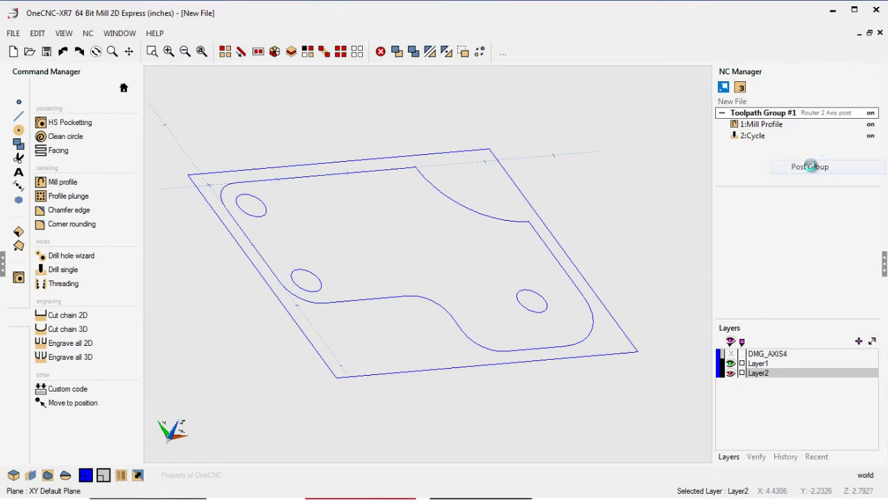
drag(458, 81, 355, 86)
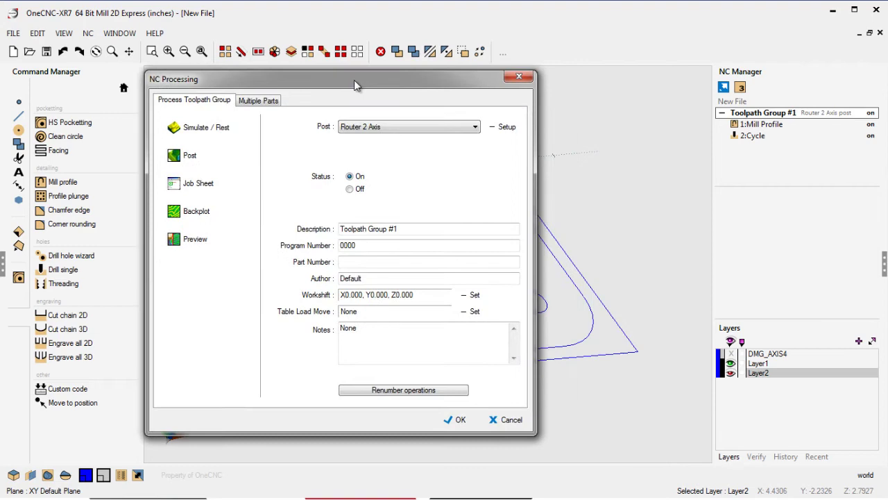
click(210, 182)
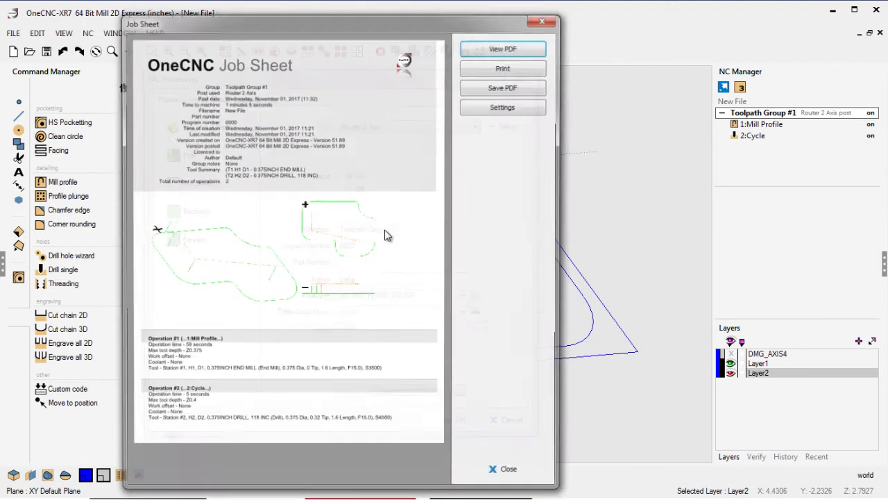
drag(280, 9, 128, 8)
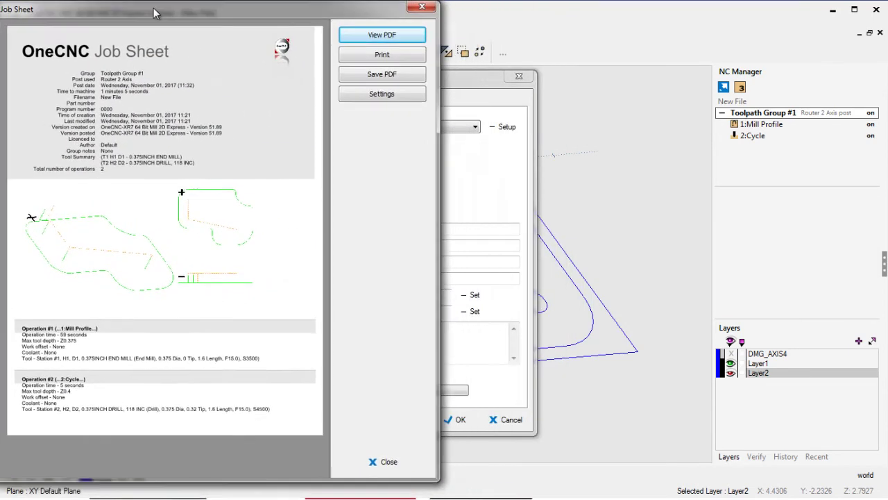
Step: Open jobsheet.pdf, scroll down to the toolpath drawings, and close Adobe Reader
click(381, 35)
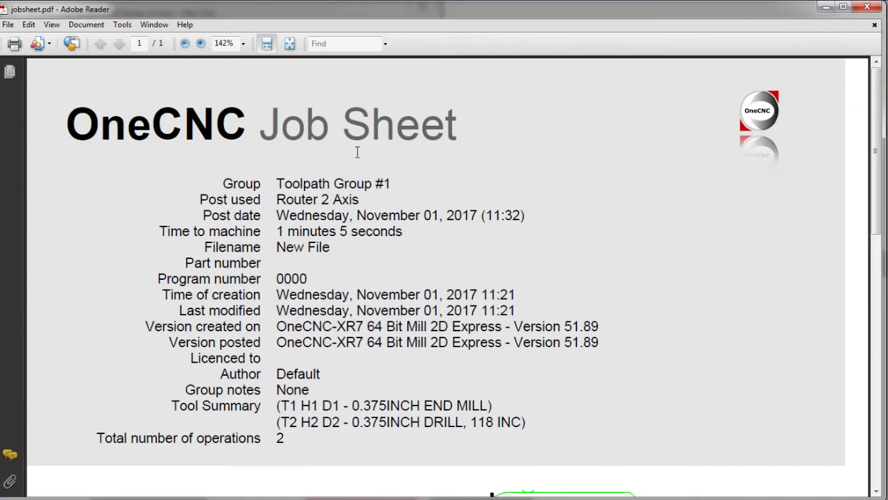
drag(877, 194, 866, 147)
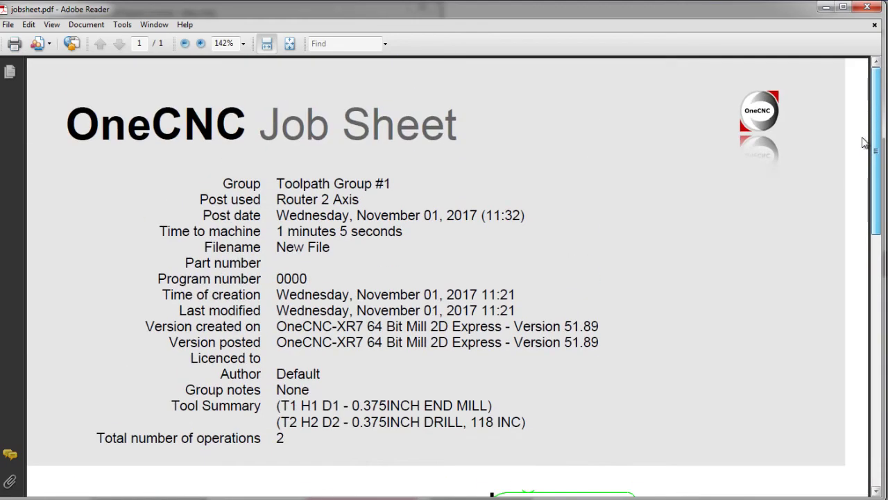
click(866, 8)
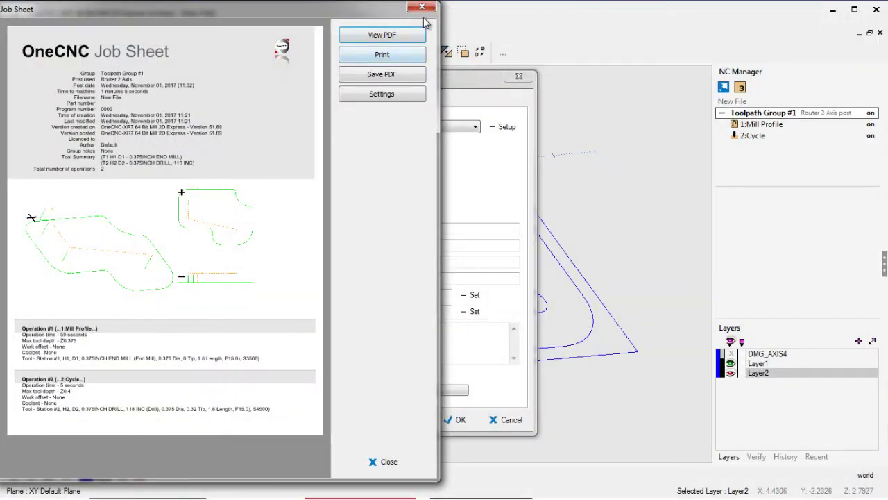
Step: Post the toolpaths to G-code as New File in the DNC folder, overwriting it, and review the code through N43 M30
click(422, 8)
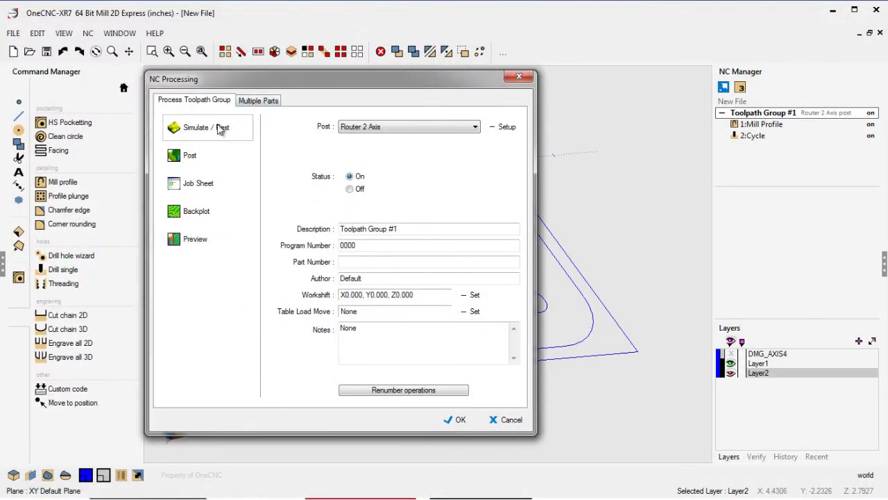
click(198, 159)
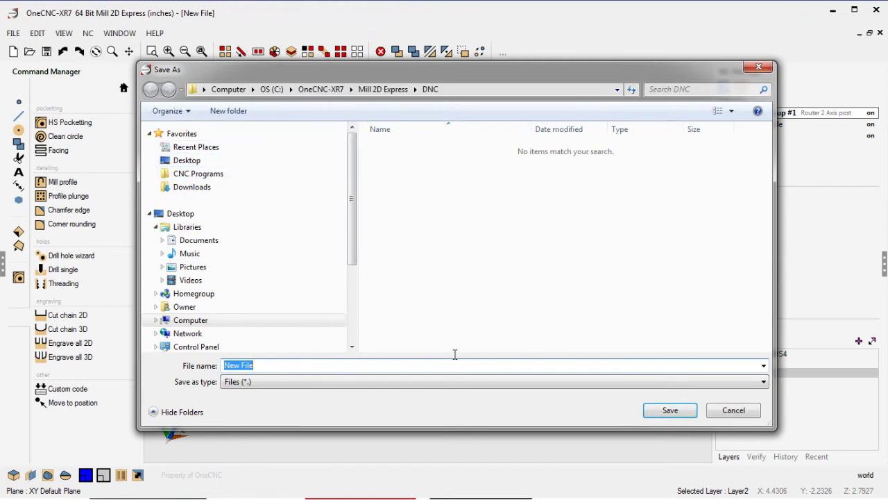
click(666, 409)
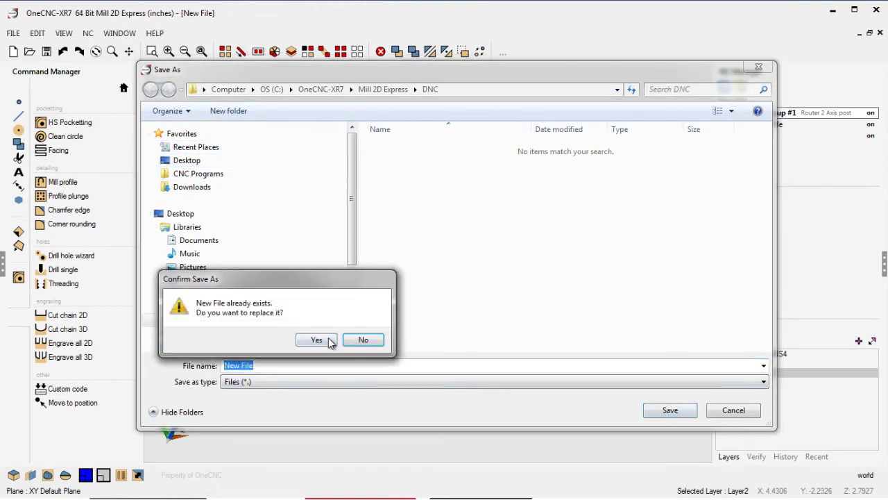
click(316, 341)
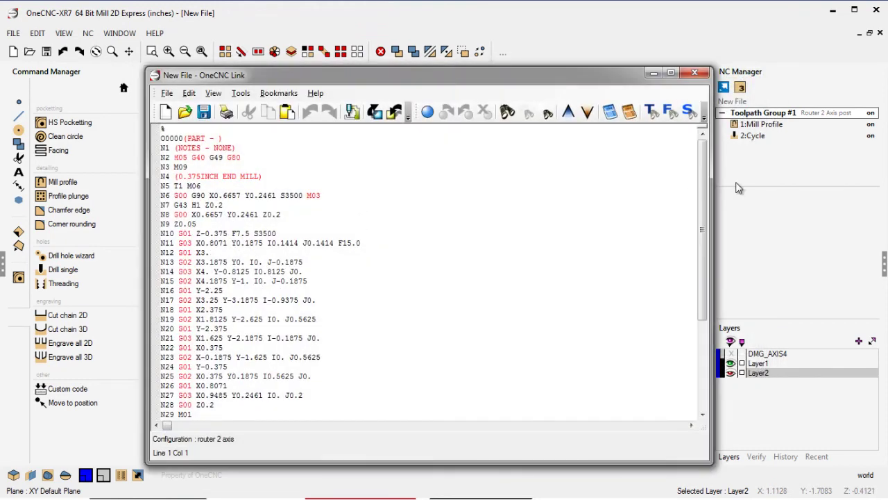
drag(703, 197, 690, 169)
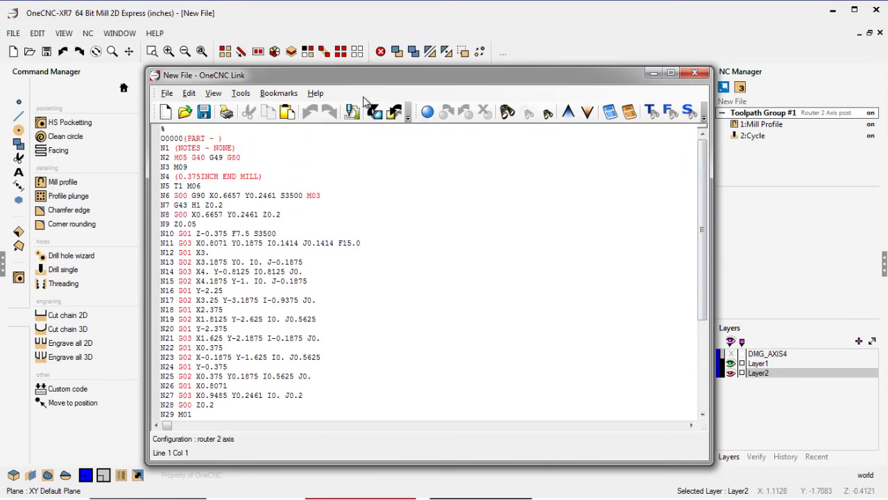